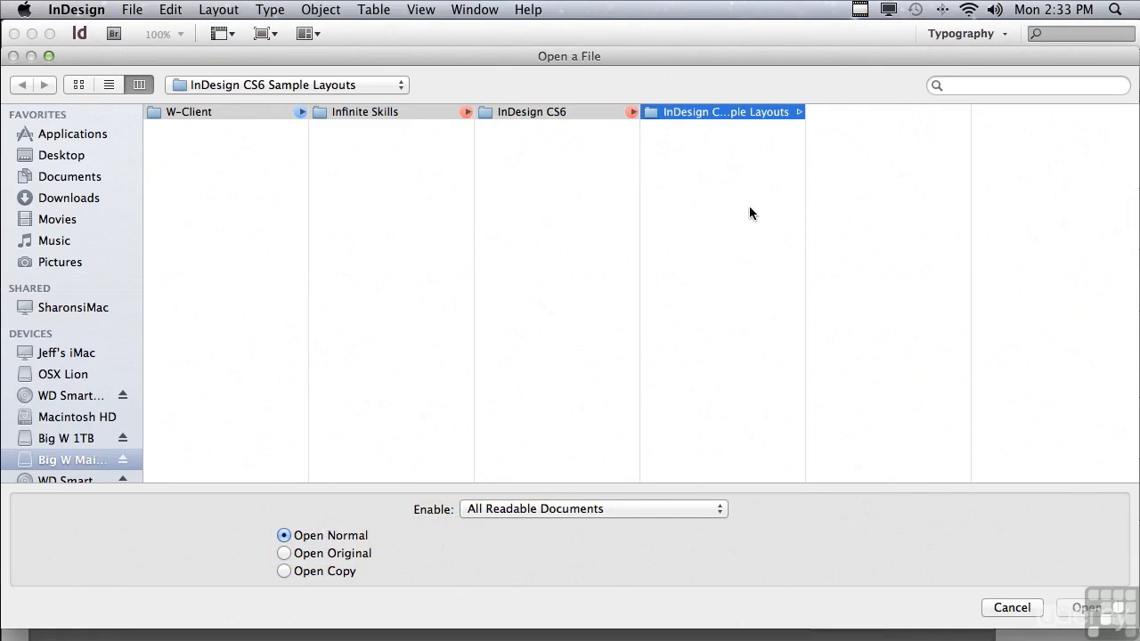
# Open 0601-0602 Character Formatting.indd from the InDesign CS6 Sample Layouts folder and apply the Typography workspace
pyautogui.moveTo(971, 237); pyautogui.dragTo(973, 236)
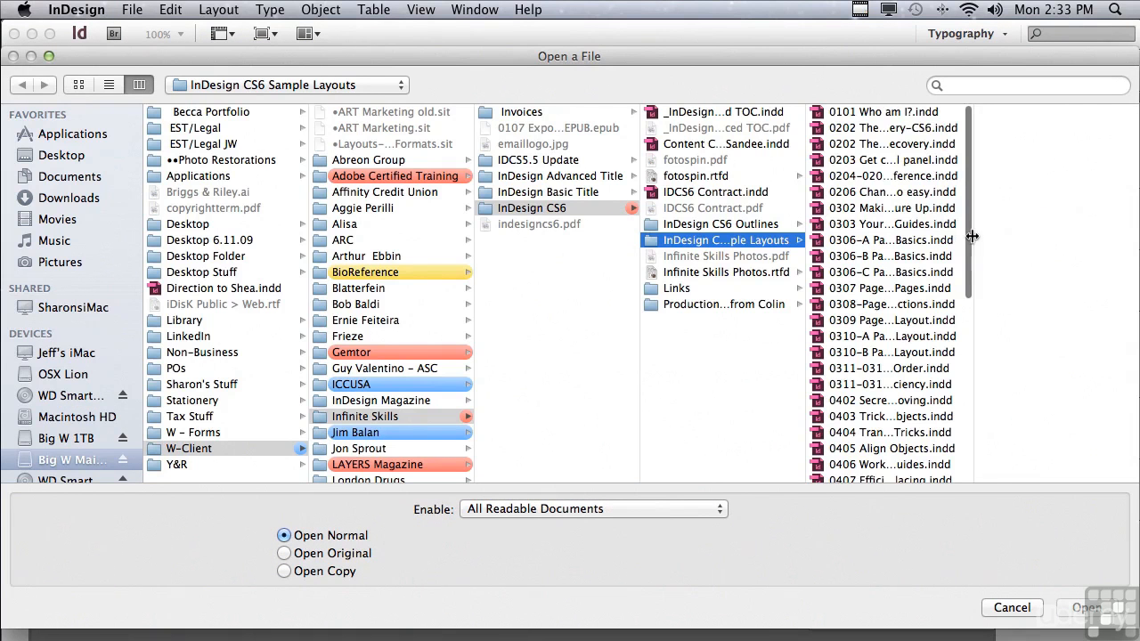
pyautogui.scroll(-10, 941, 428)
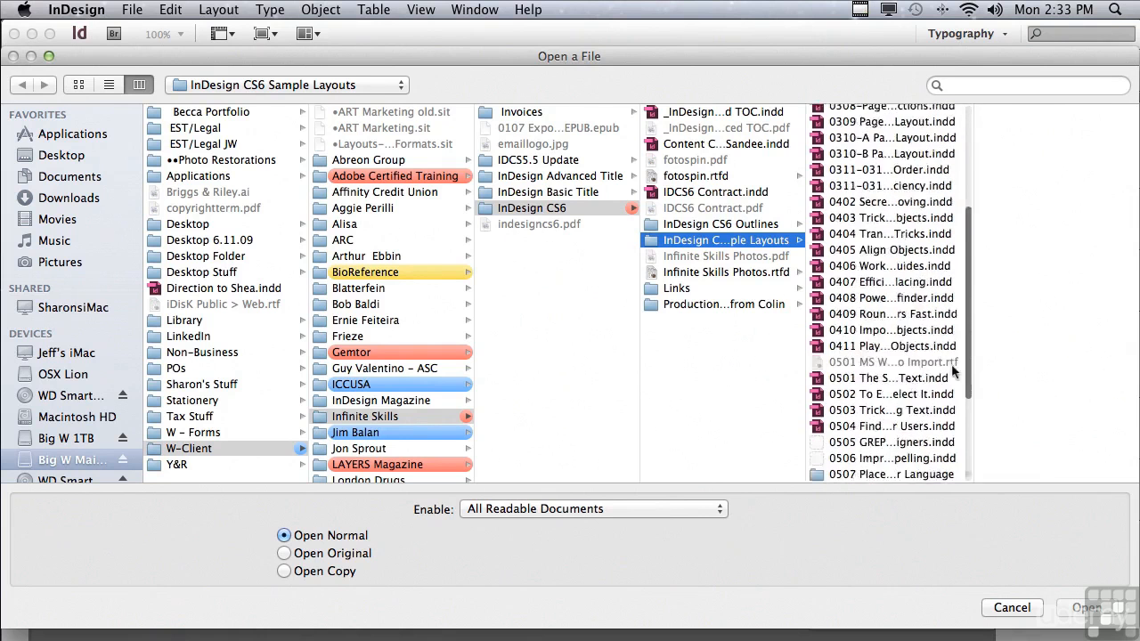
pyautogui.click(865, 363)
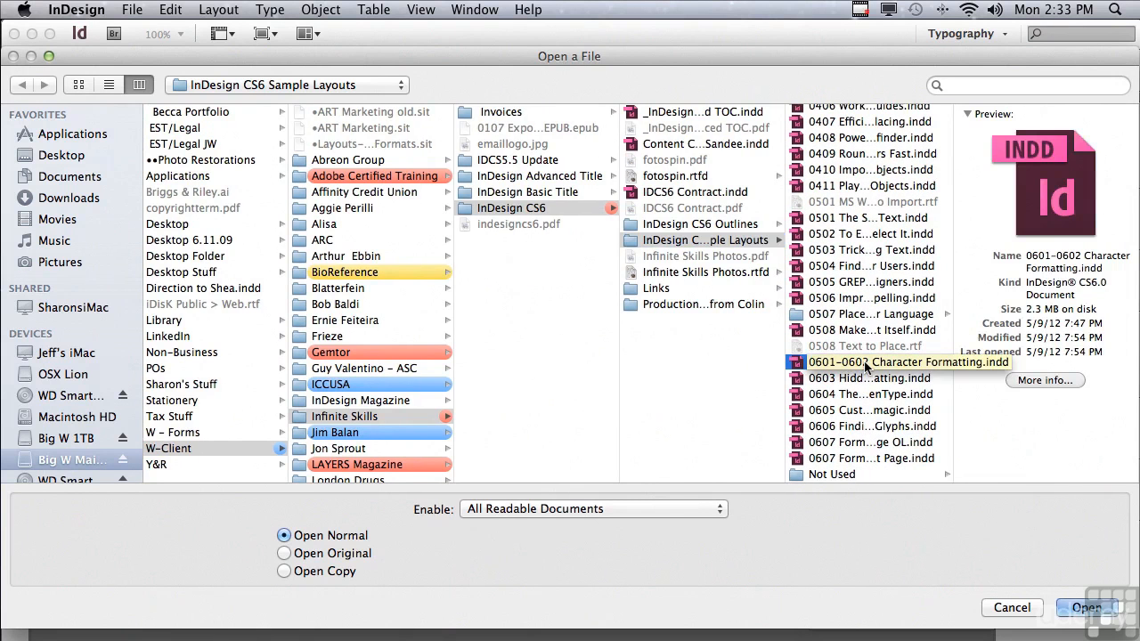
pyautogui.click(1081, 608)
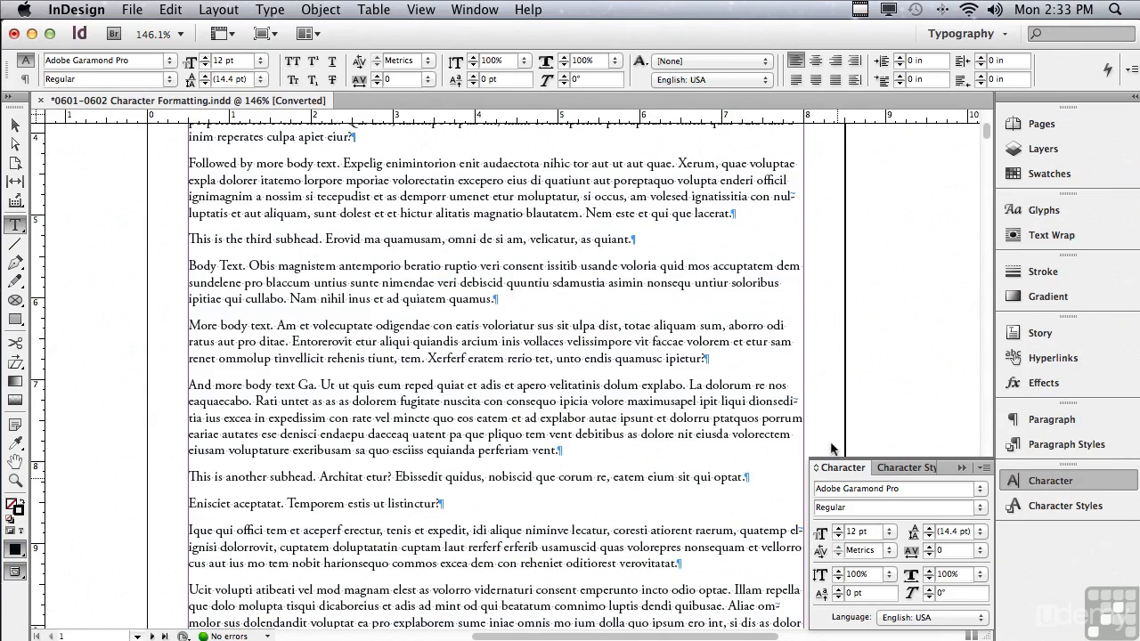
pyautogui.click(951, 37)
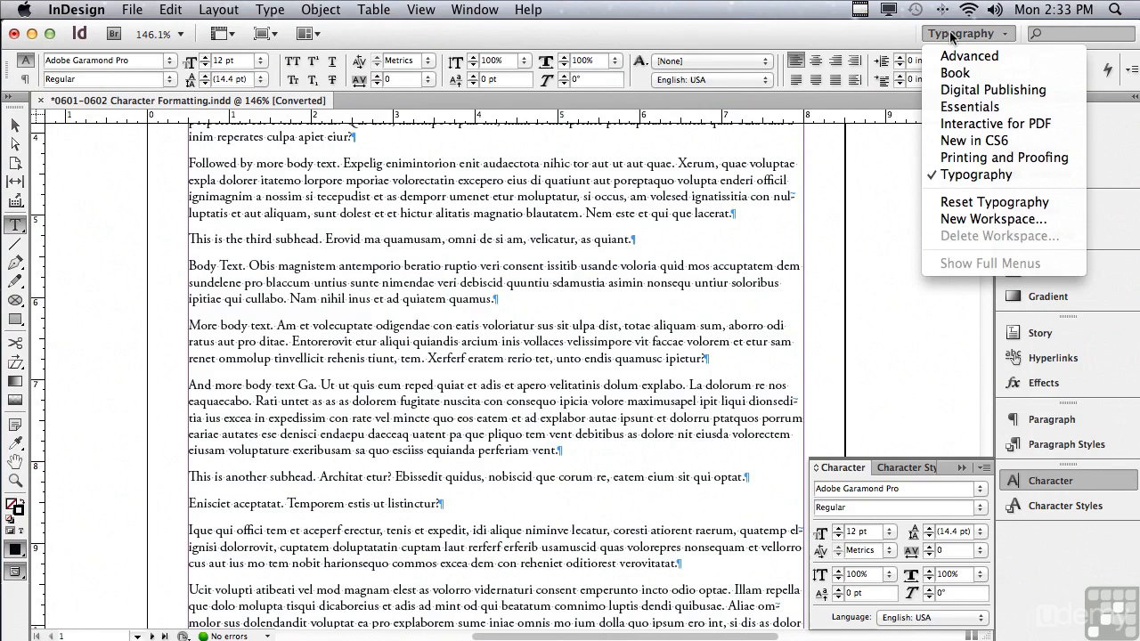
pyautogui.click(977, 177)
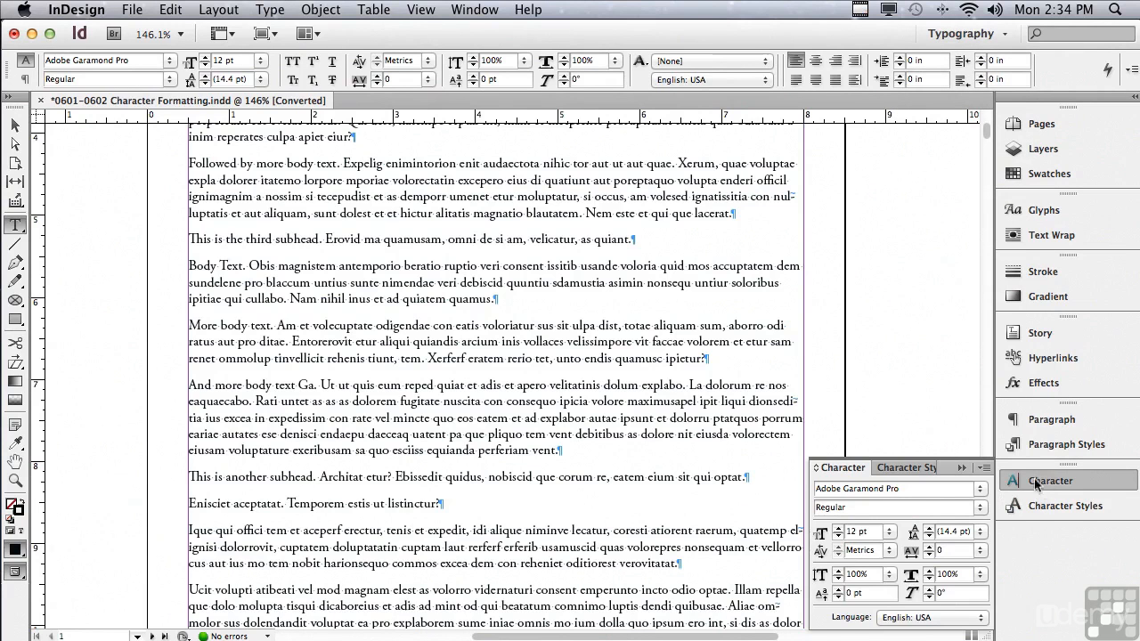
# Toggle the Character panel's extra options off and on, and switch to the paragraph formatting controls and back to the character controls
pyautogui.click(983, 469)
pyautogui.click(1038, 541)
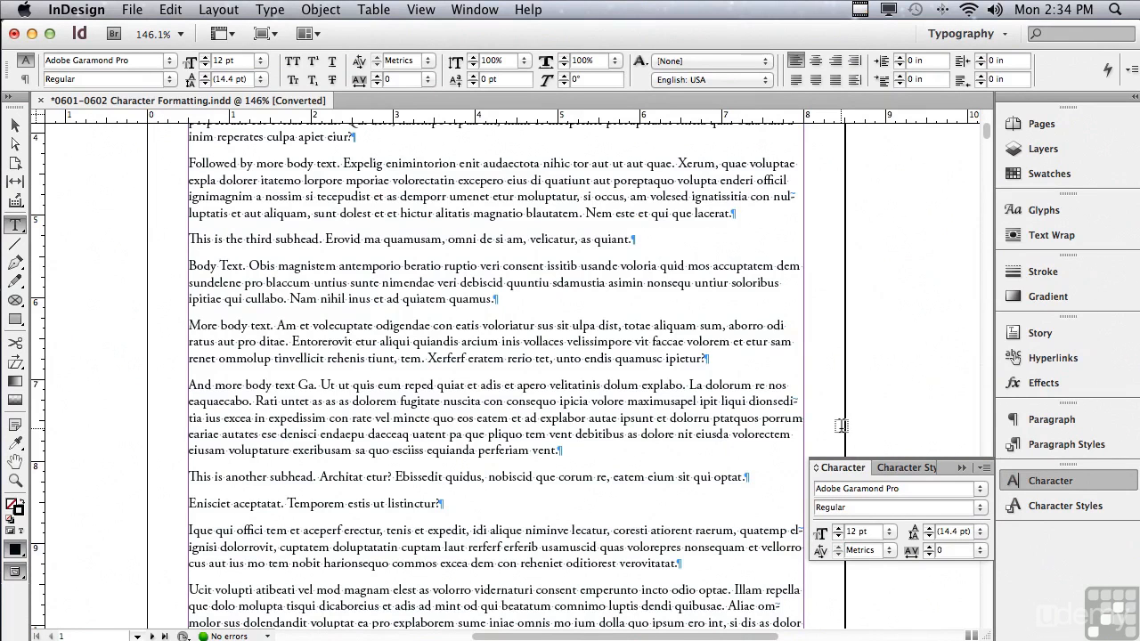
pyautogui.click(984, 468)
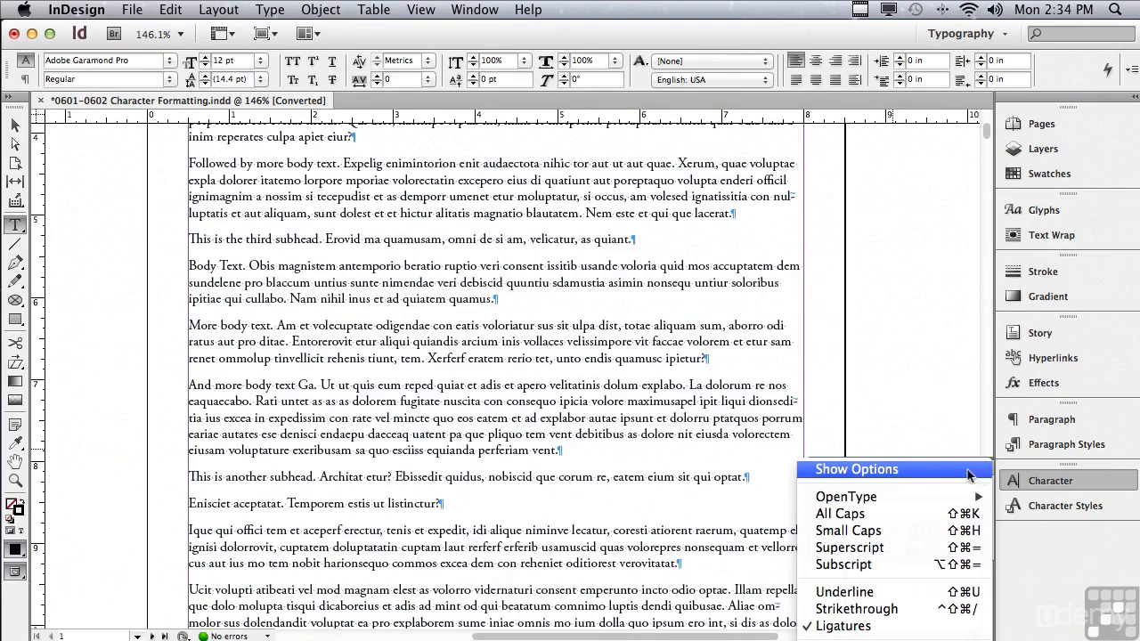
pyautogui.click(900, 470)
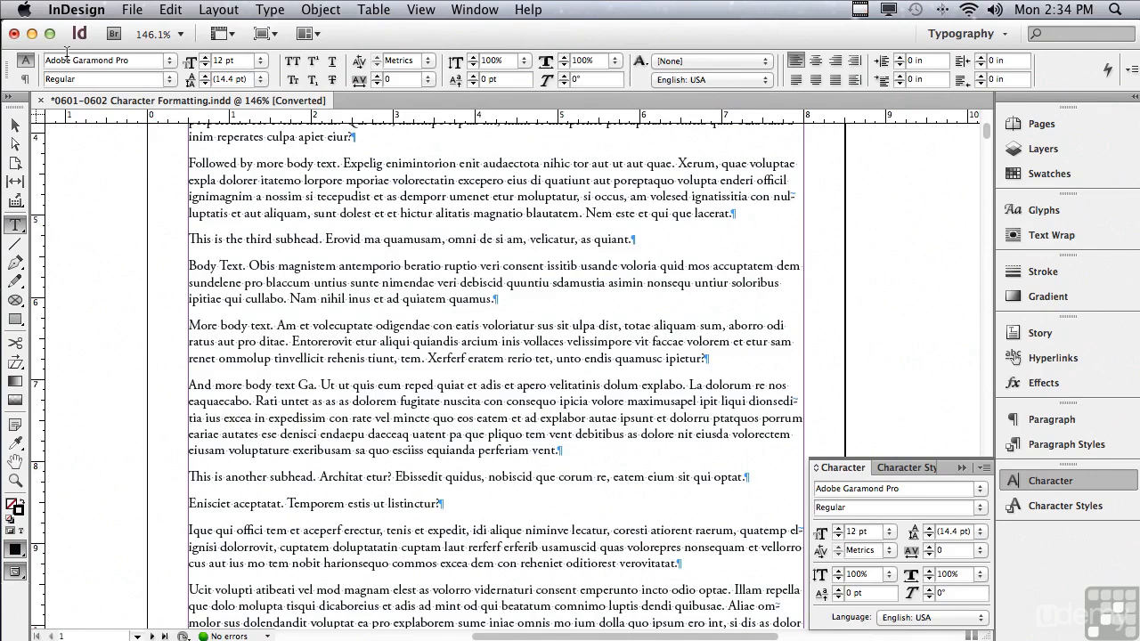
pyautogui.click(26, 81)
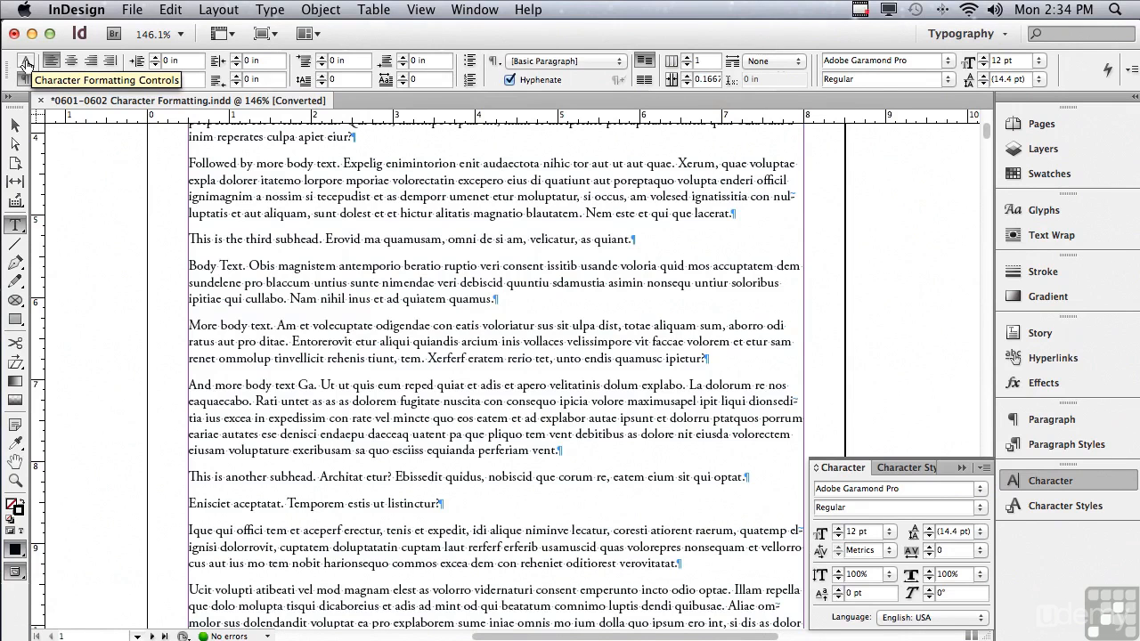
pyautogui.click(26, 60)
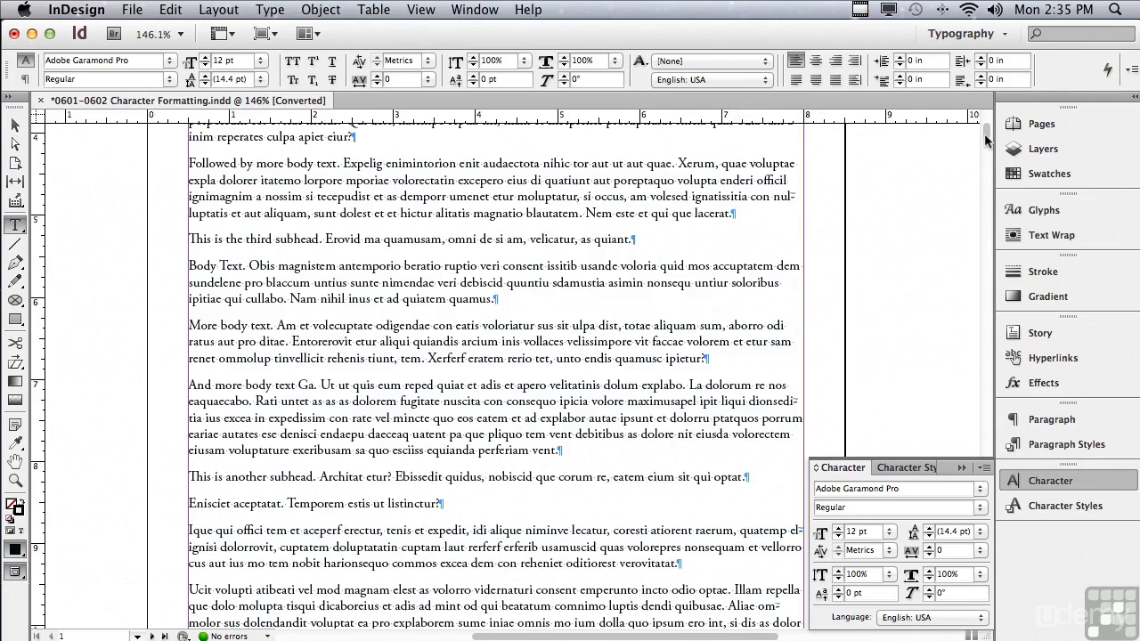
# Select the whole line "Make this into a subhead." below the headline at the start of the page
pyautogui.moveTo(987, 140); pyautogui.dragTo(987, 118)
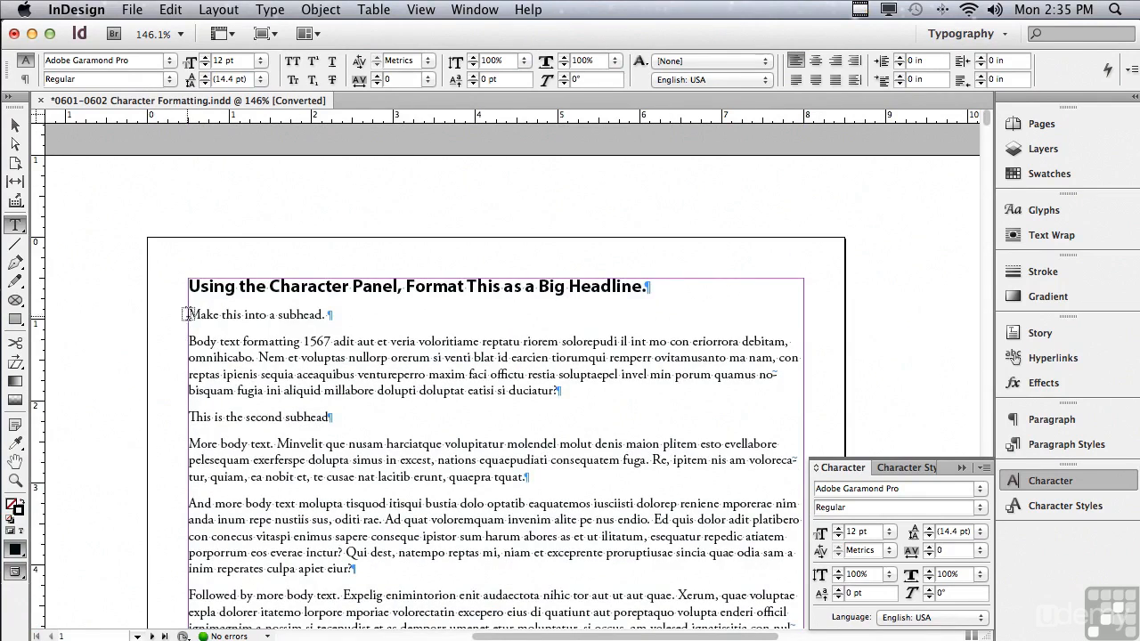
pyautogui.moveTo(189, 312); pyautogui.dragTo(369, 311)
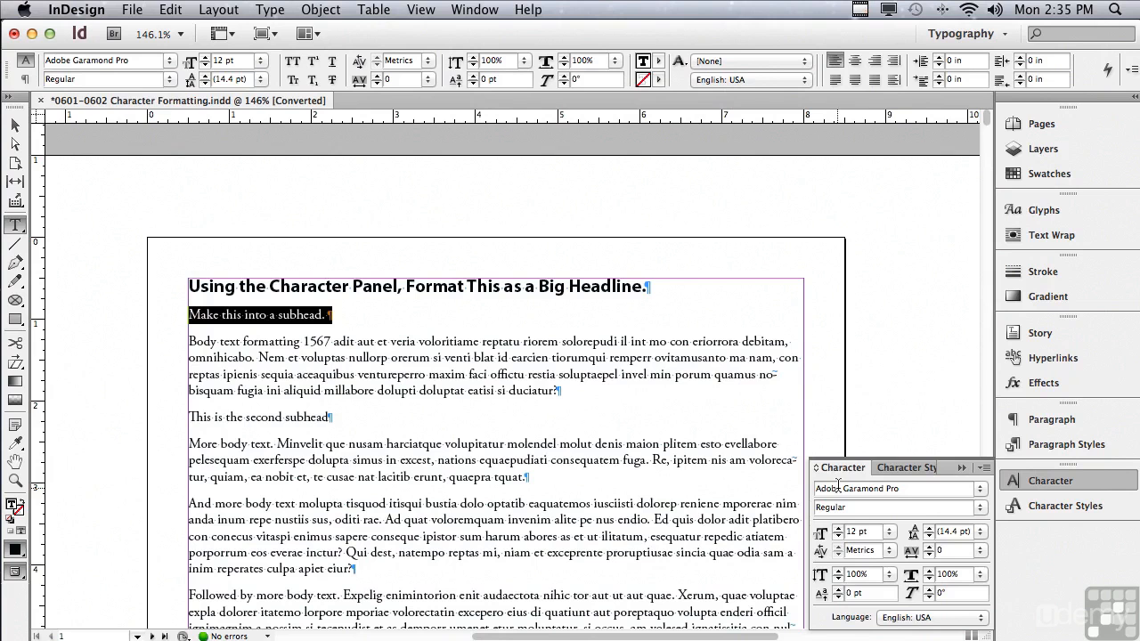
# Examine the available font families, their samples and styles for the selected subhead without choosing a font
pyautogui.click(979, 491)
pyautogui.moveTo(979, 493)
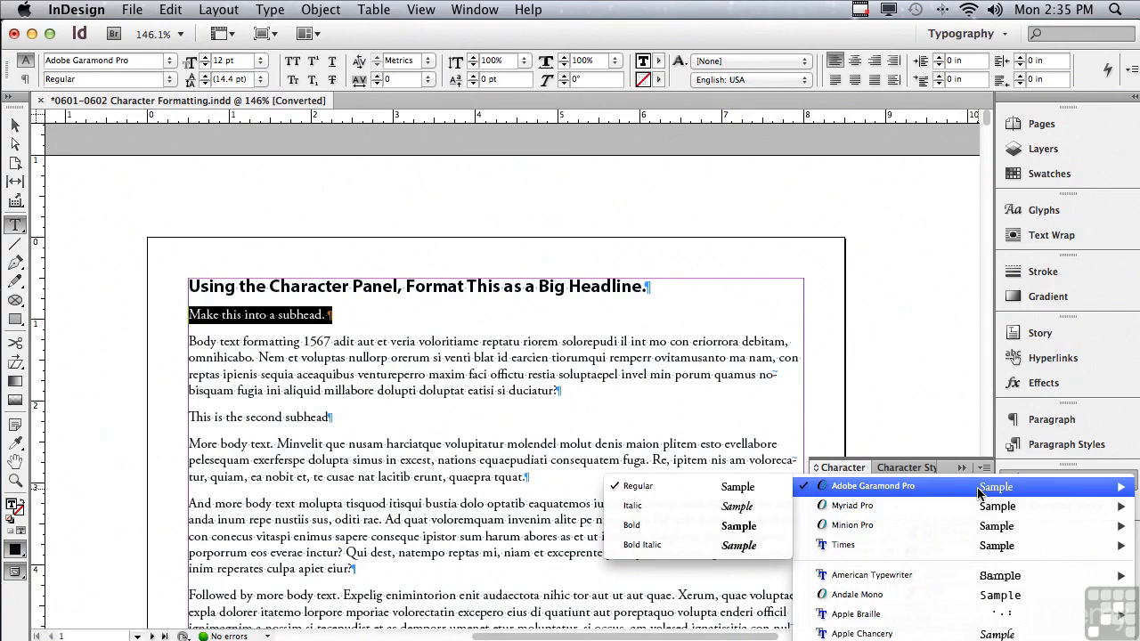
pyautogui.scroll(-5, 944, 566)
pyautogui.moveTo(907, 353)
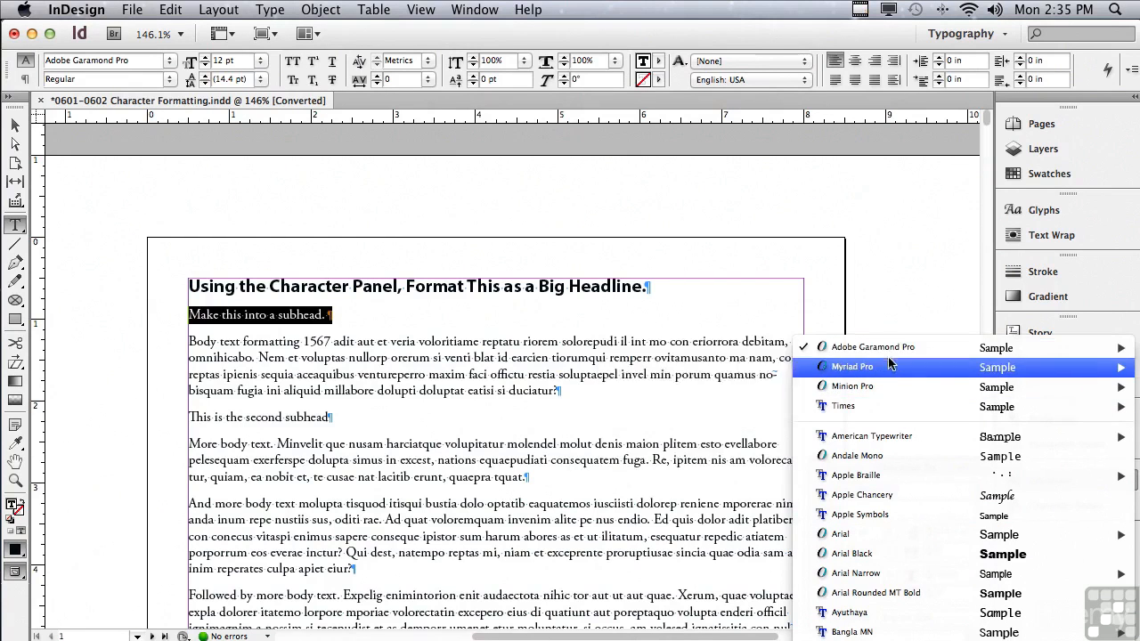
pyautogui.moveTo(892, 436)
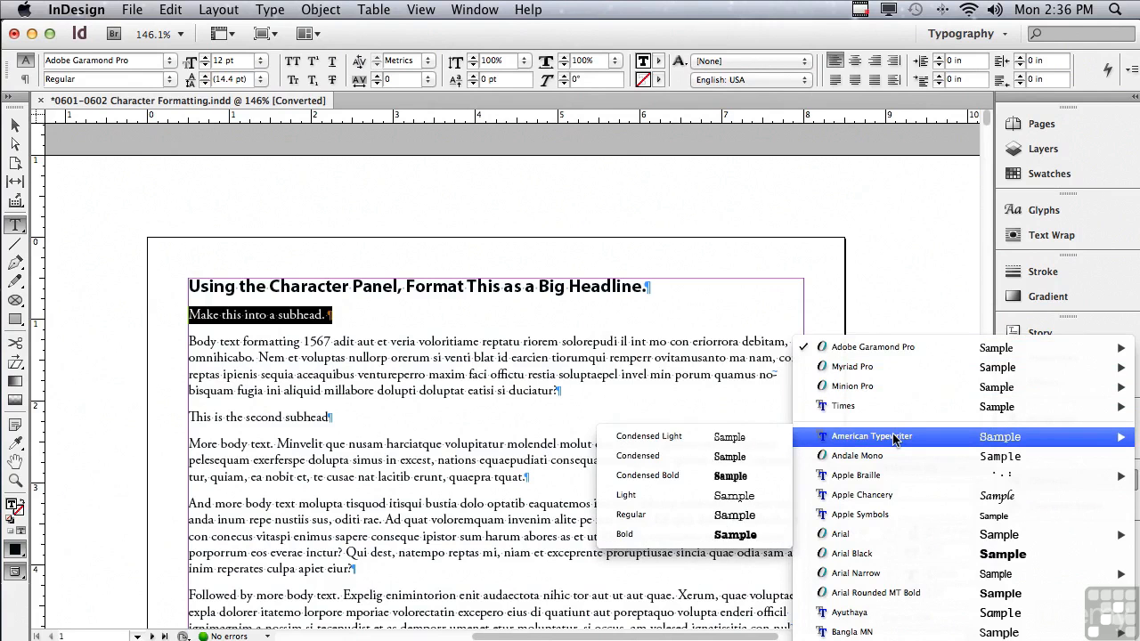
pyautogui.moveTo(893, 640)
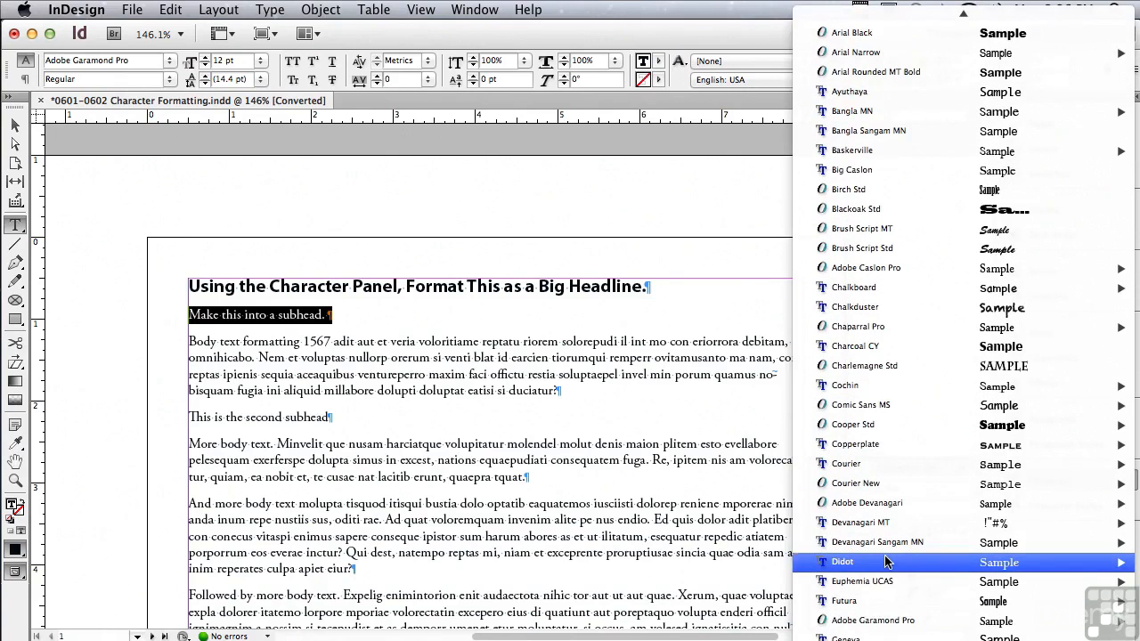
pyautogui.moveTo(887, 563)
pyautogui.moveTo(892, 490)
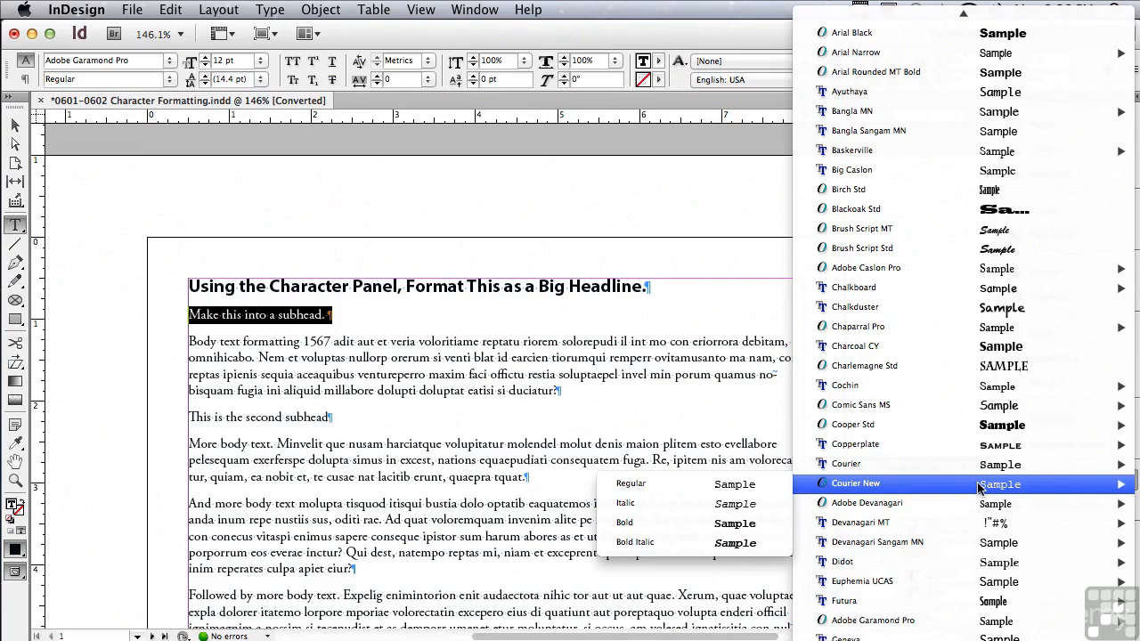
pyautogui.moveTo(833, 472)
pyautogui.scroll(-5, 963, 615)
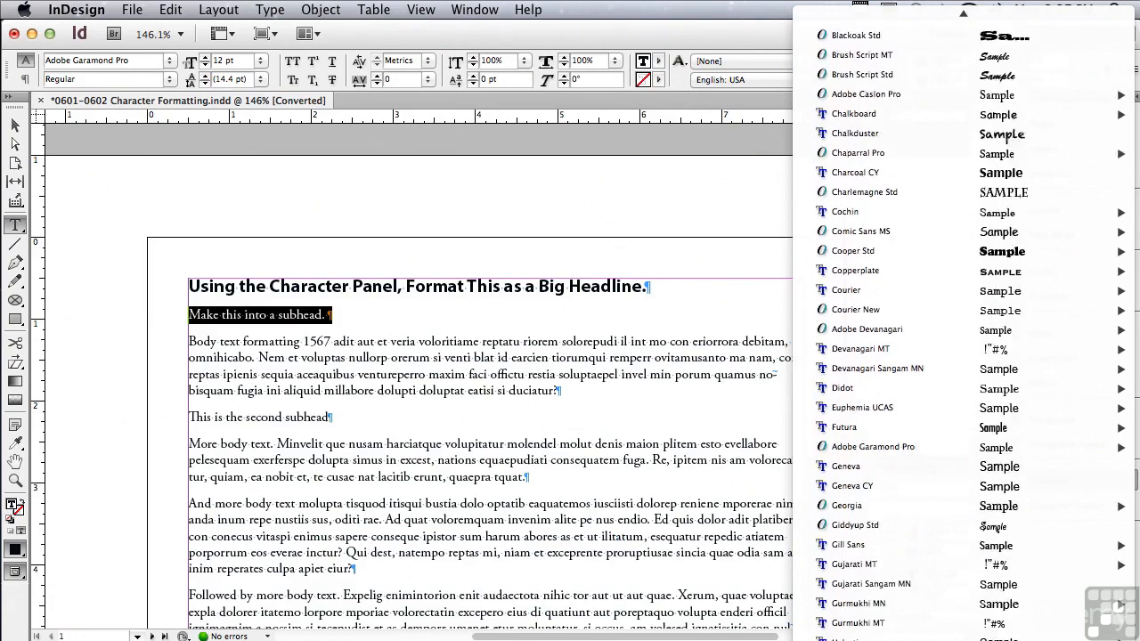
pyautogui.scroll(-10, 962, 329)
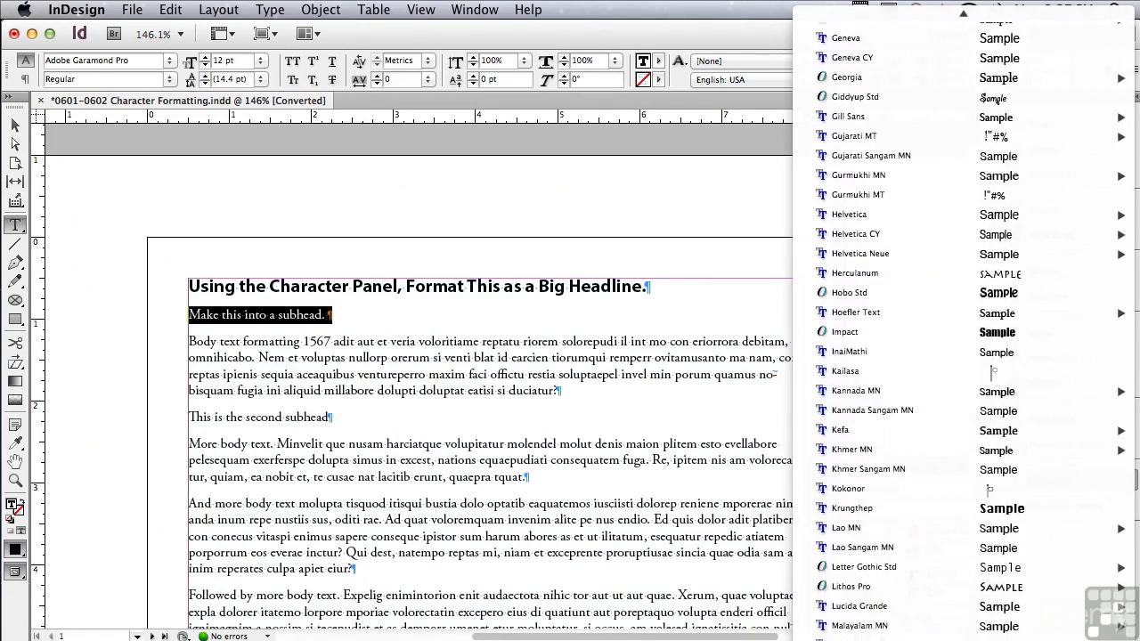
pyautogui.scroll(-5, 963, 329)
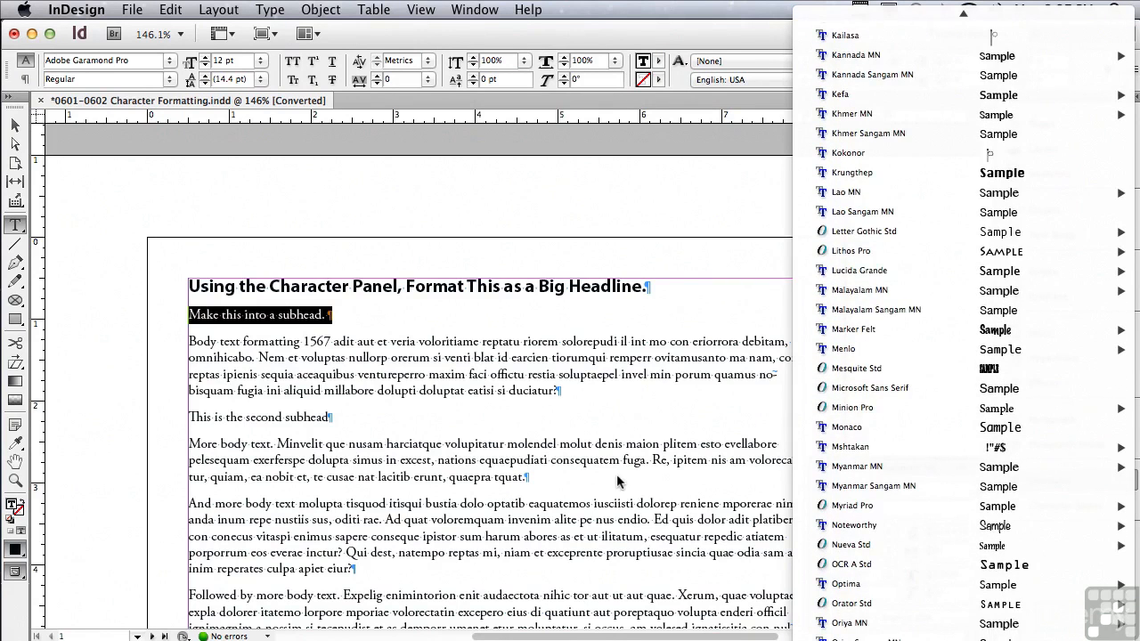
pyautogui.press('Escape')
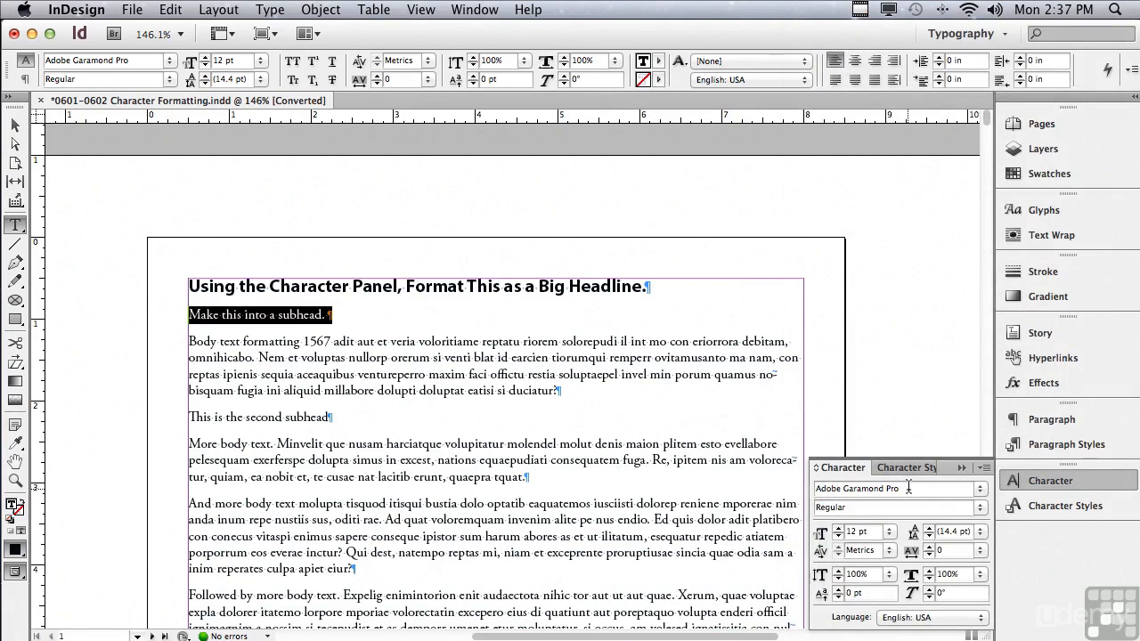
# Set the selected subhead's font family to Myriad Pro and its style to Bold
pyautogui.moveTo(905, 488); pyautogui.dragTo(791, 489)
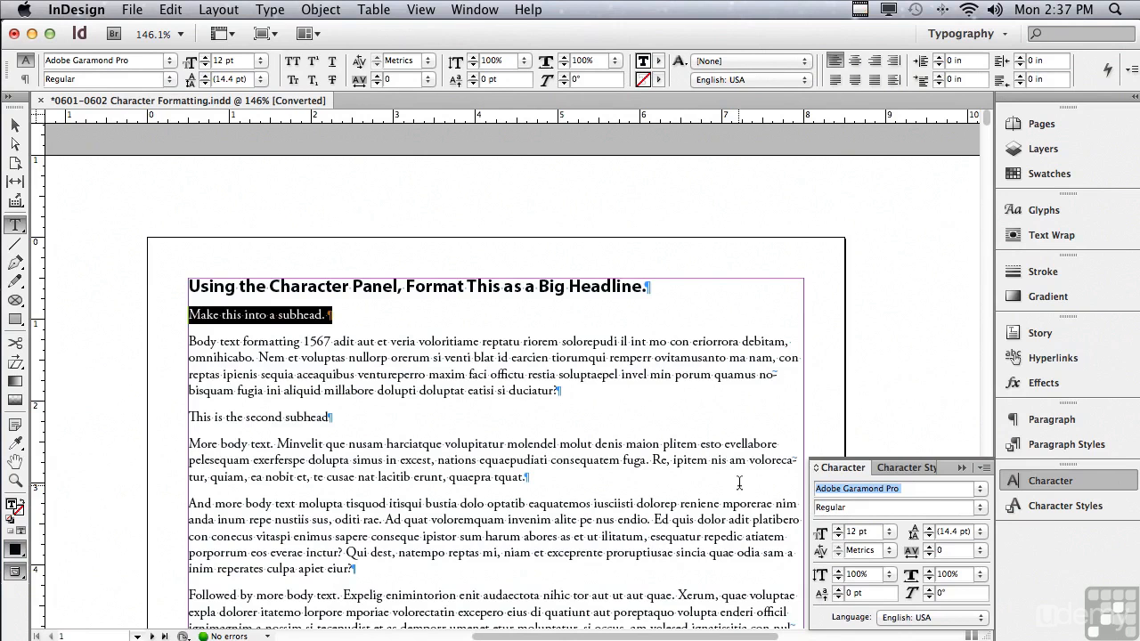
pyautogui.write('Myriad')
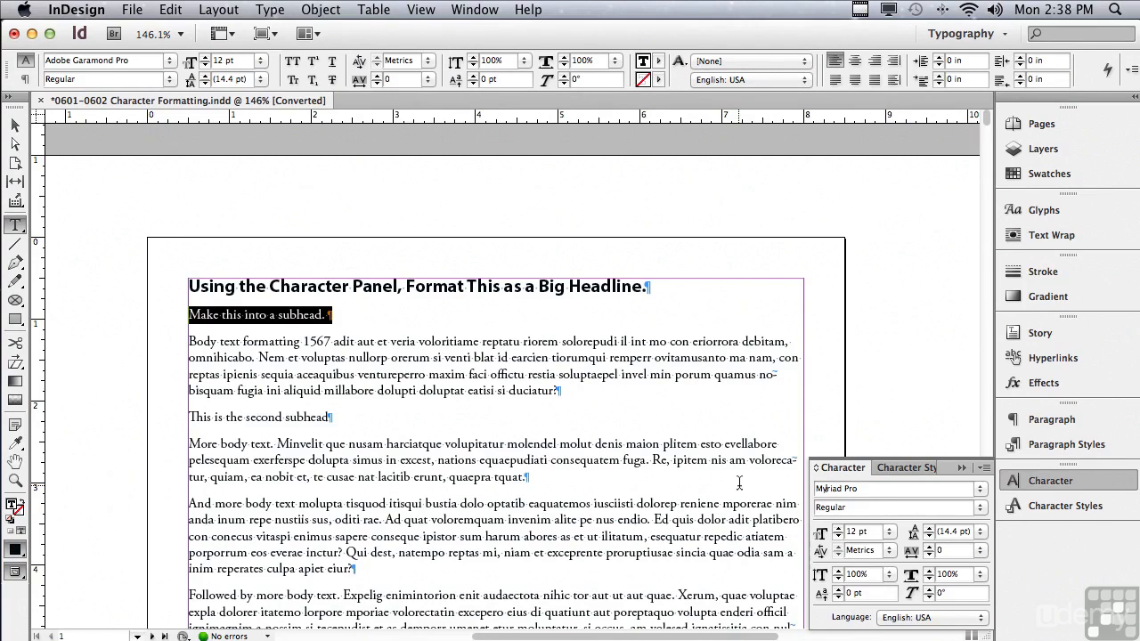
pyautogui.press('Return')
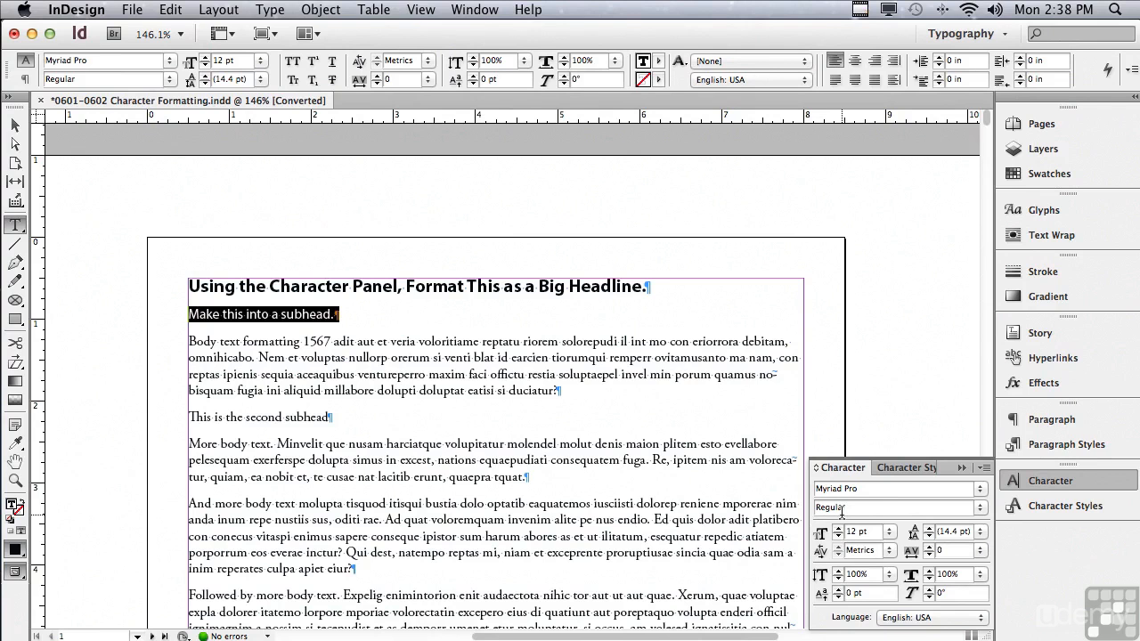
pyautogui.moveTo(852, 510); pyautogui.dragTo(802, 509)
pyautogui.write('B')
pyautogui.click(980, 508)
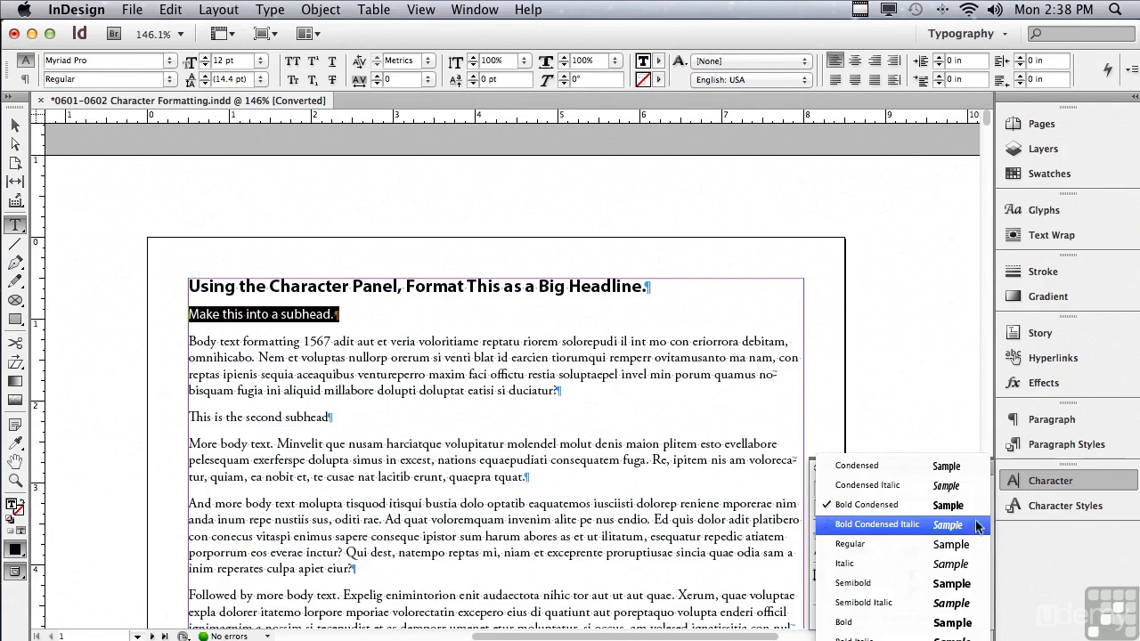
pyautogui.click(918, 629)
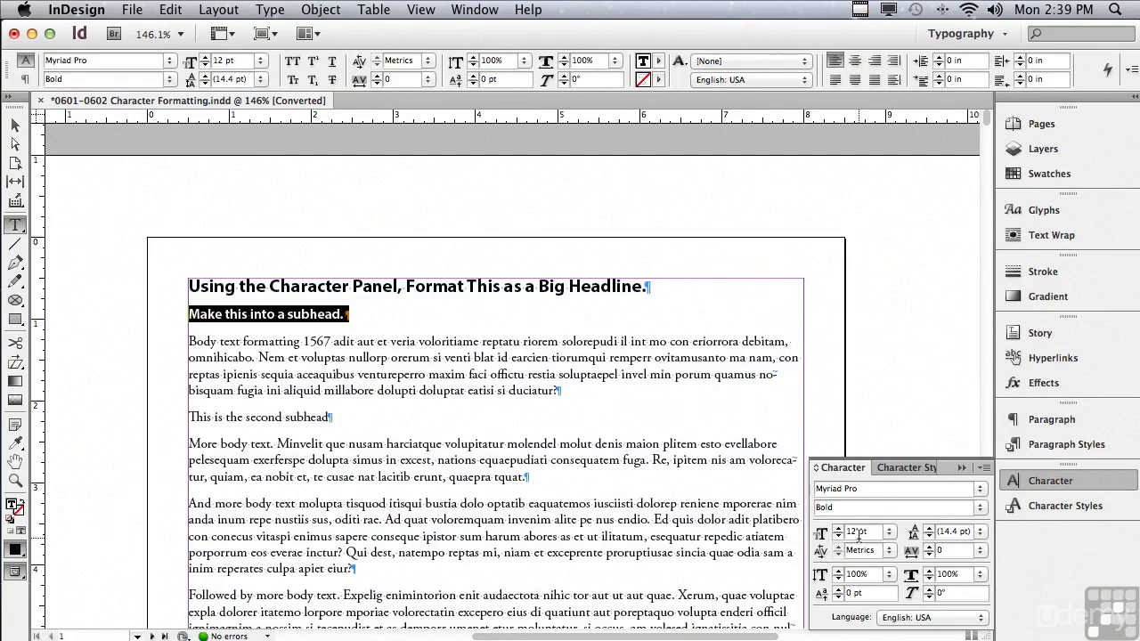
# Set the font size of the subhead "Make this into a subhead." to 16 pt
pyautogui.click(837, 528)
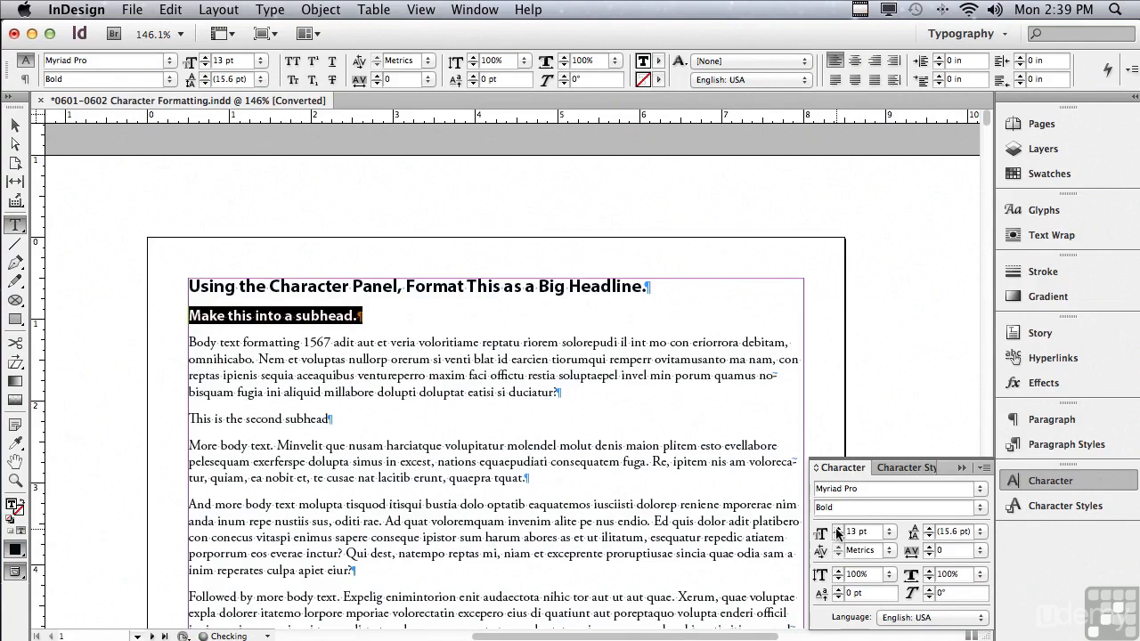
pyautogui.click(837, 529)
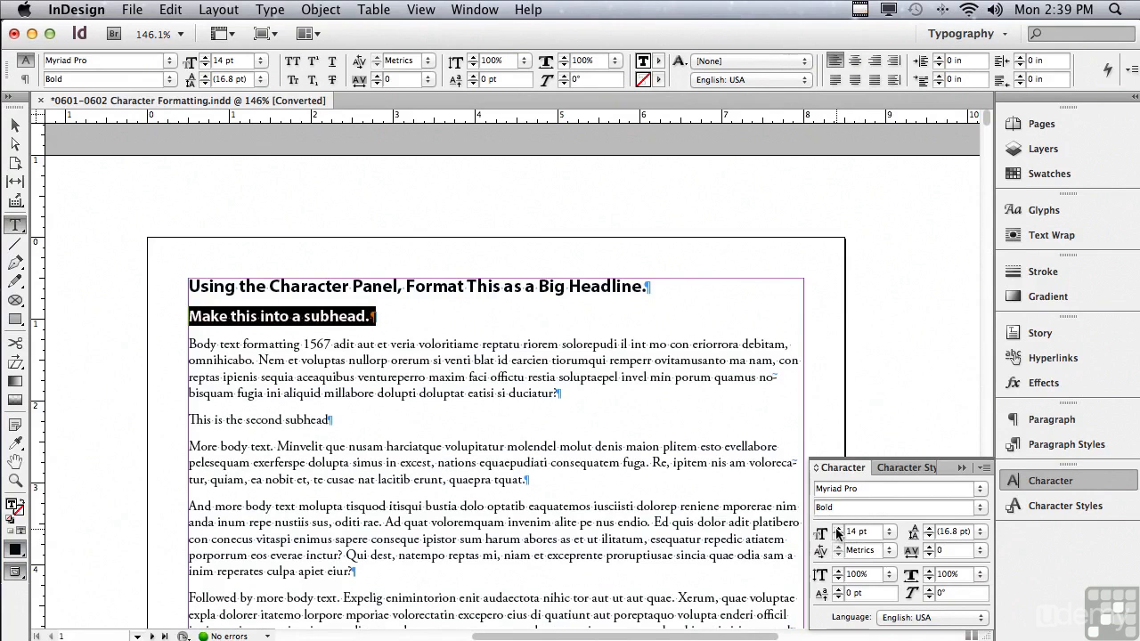
pyautogui.click(890, 535)
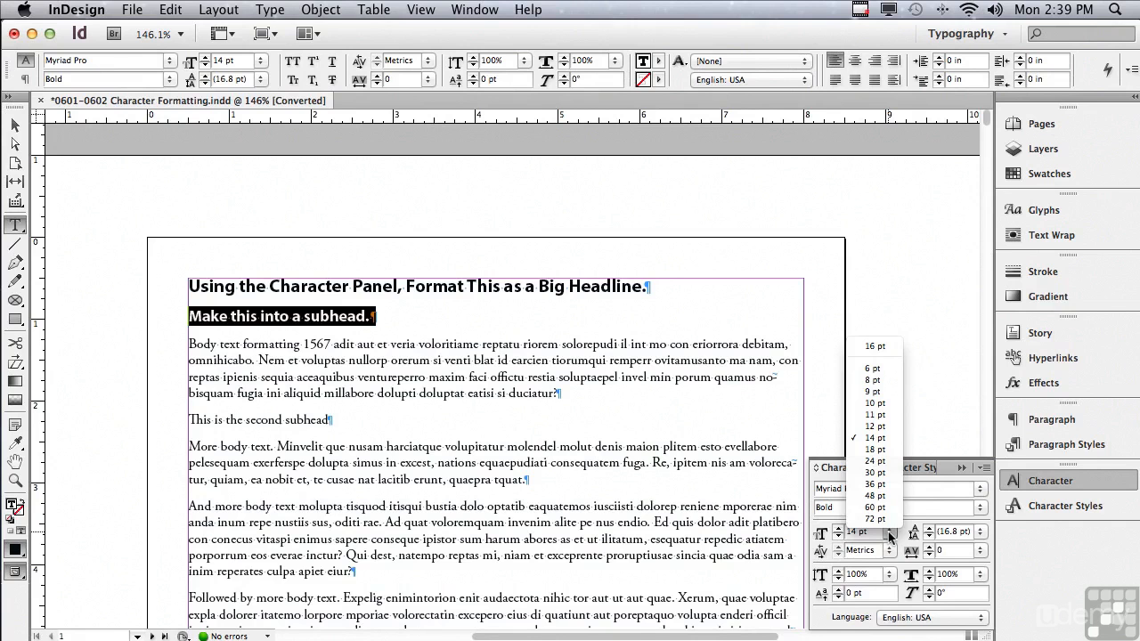
pyautogui.click(875, 449)
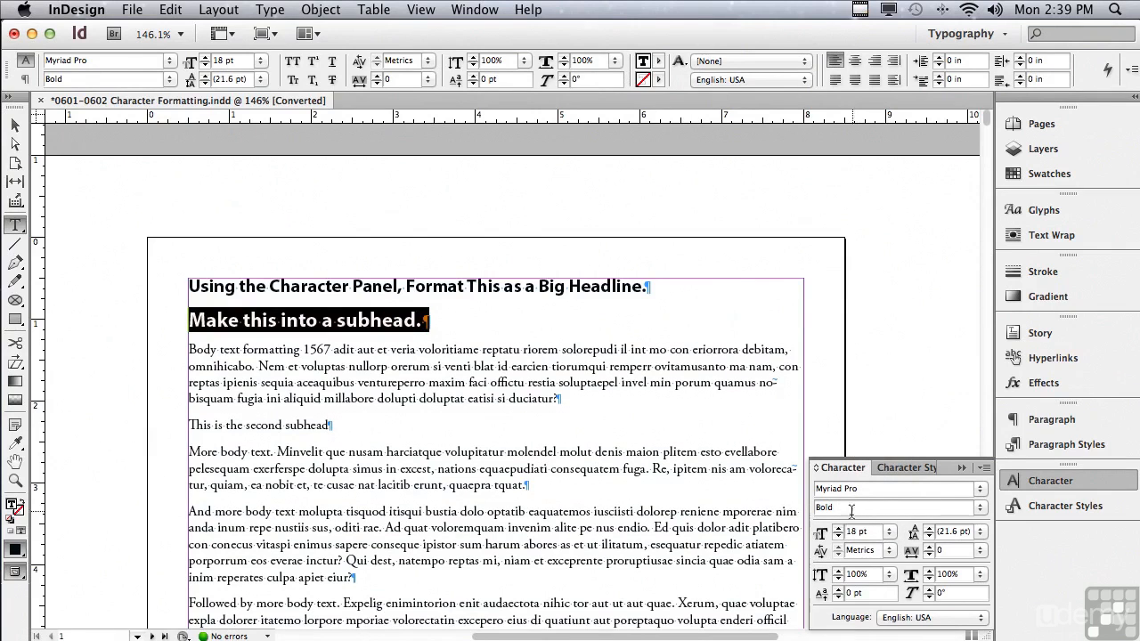
pyautogui.click(838, 536)
pyautogui.click(838, 536)
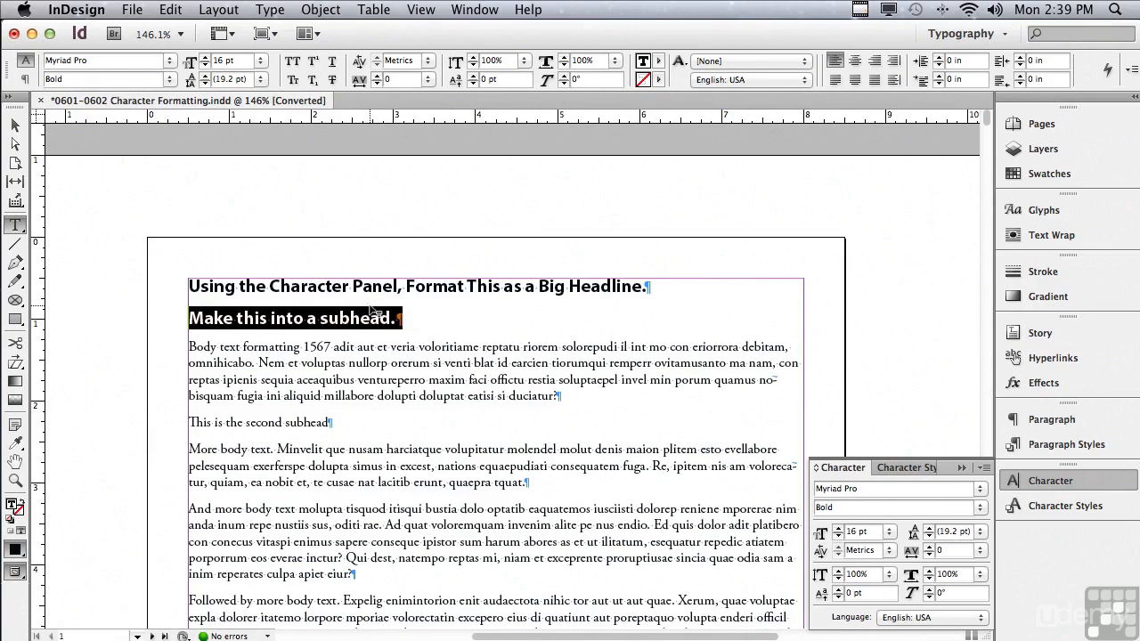
# Select the headline "Using the Character Panel, Format This as a Big Headline." and set its font size to 20 pt
pyautogui.click(188, 285)
pyautogui.keyDown('shift'); pyautogui.click(659, 281); pyautogui.keyUp('shift')
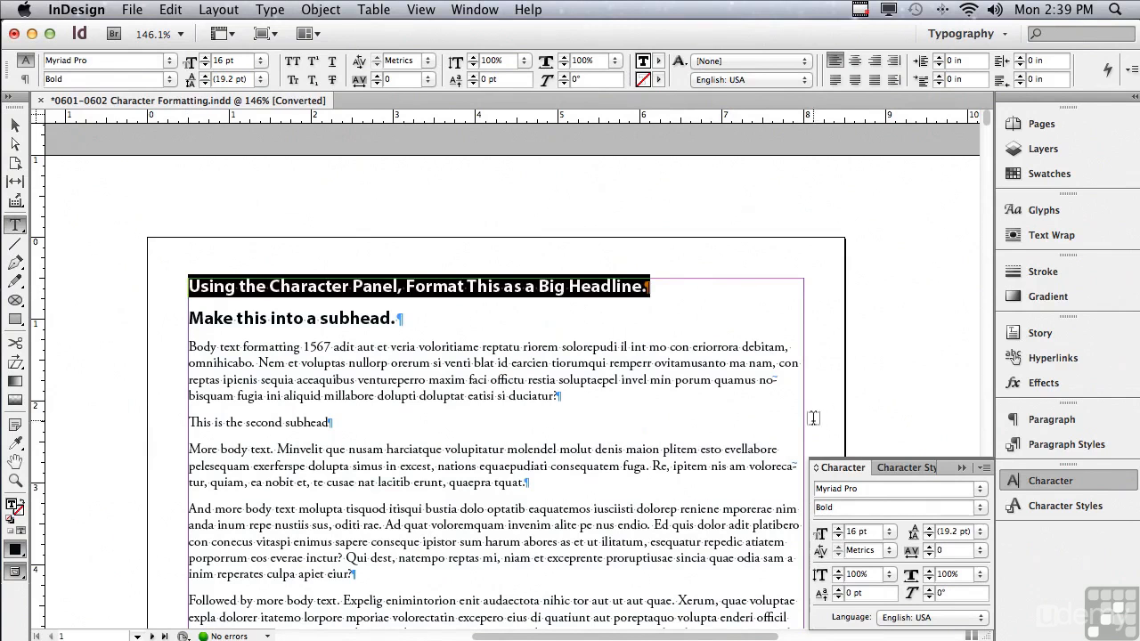
pyautogui.click(839, 529)
pyautogui.click(839, 529)
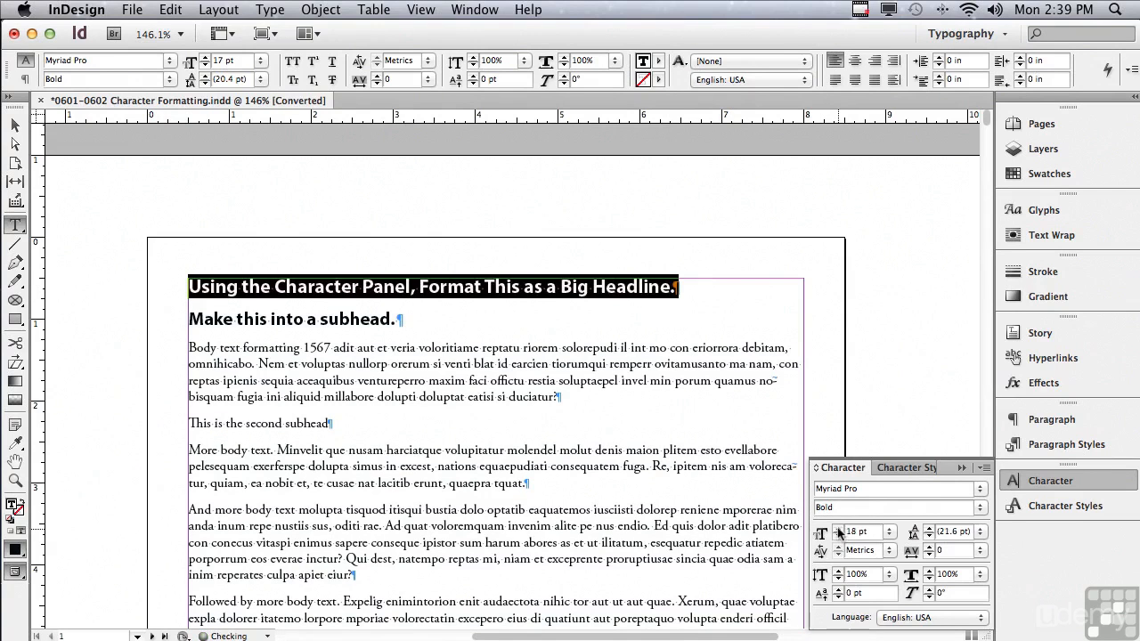
pyautogui.click(838, 528)
pyautogui.click(838, 528)
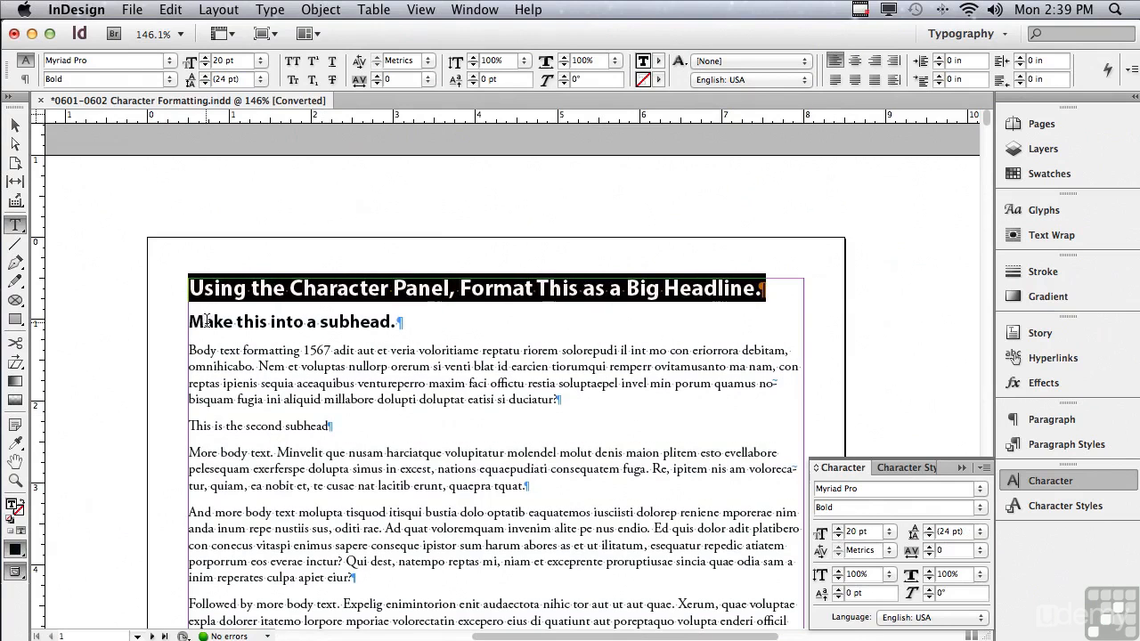
# Select the first body paragraph, starting "Body text formatting 1567", and set its font size to 10 pt
pyautogui.moveTo(189, 322); pyautogui.dragTo(399, 323)
pyautogui.click(858, 532)
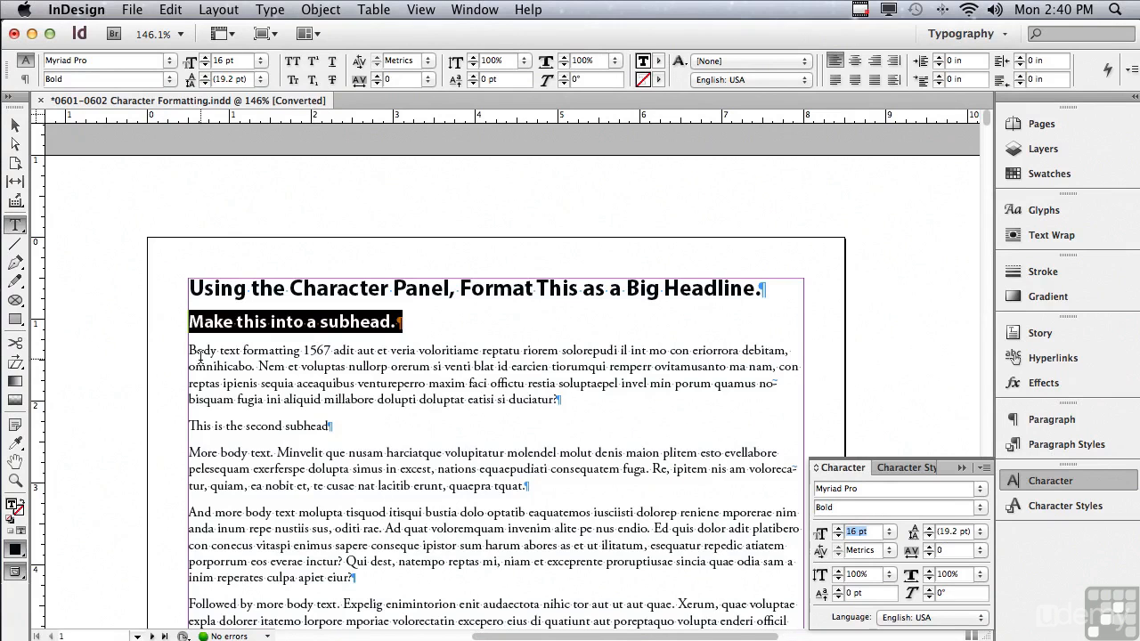
pyautogui.moveTo(190, 350); pyautogui.dragTo(594, 401)
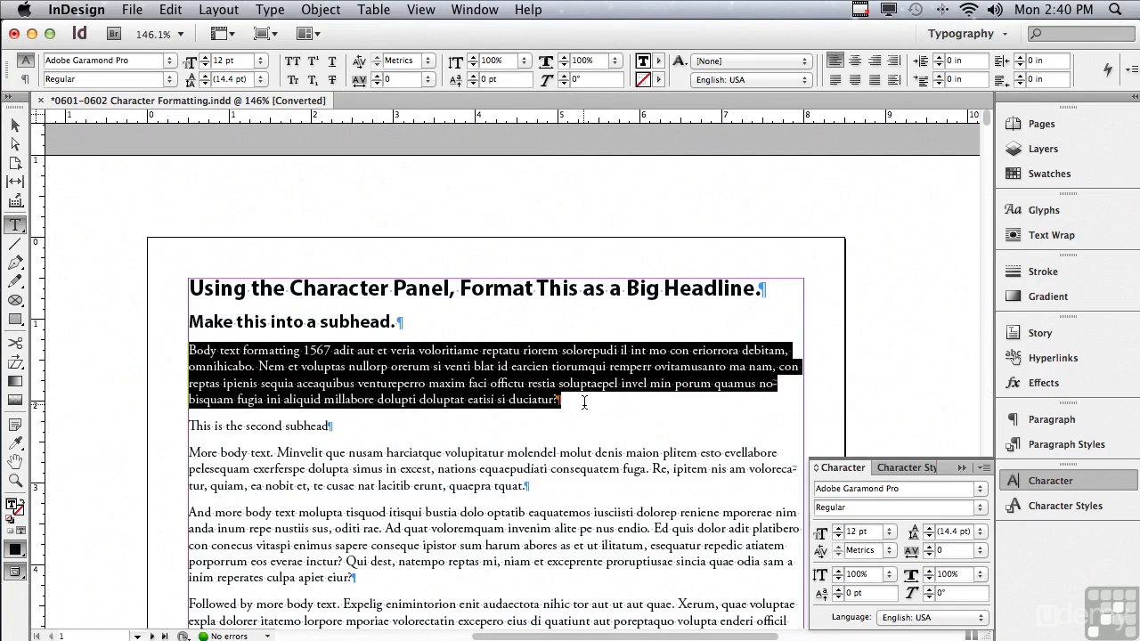
pyautogui.click(890, 534)
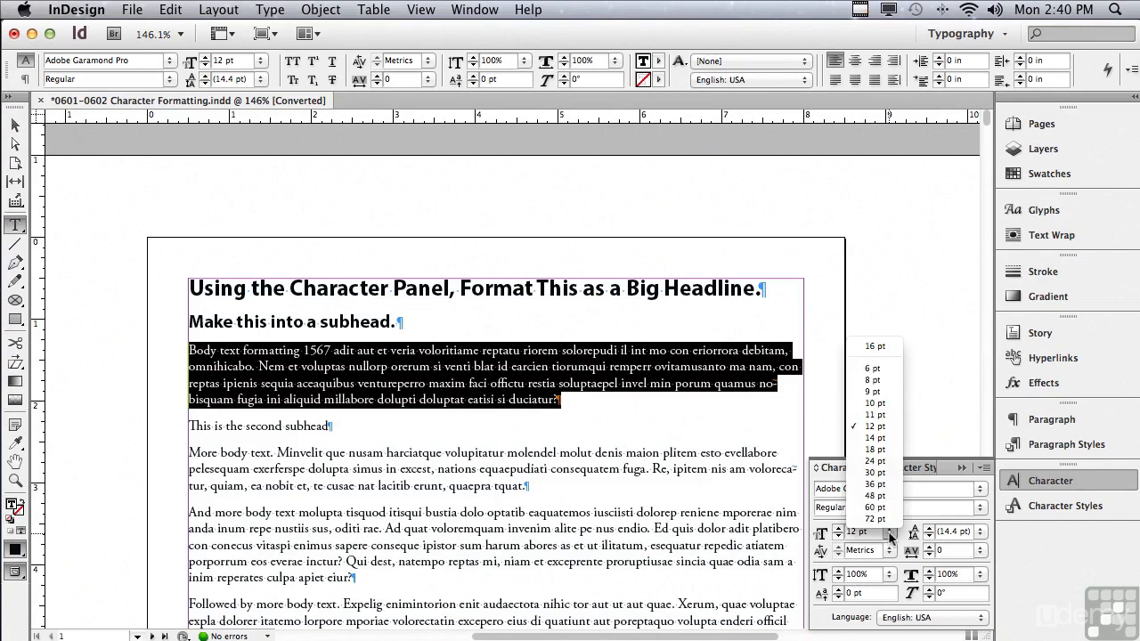
pyautogui.click(876, 403)
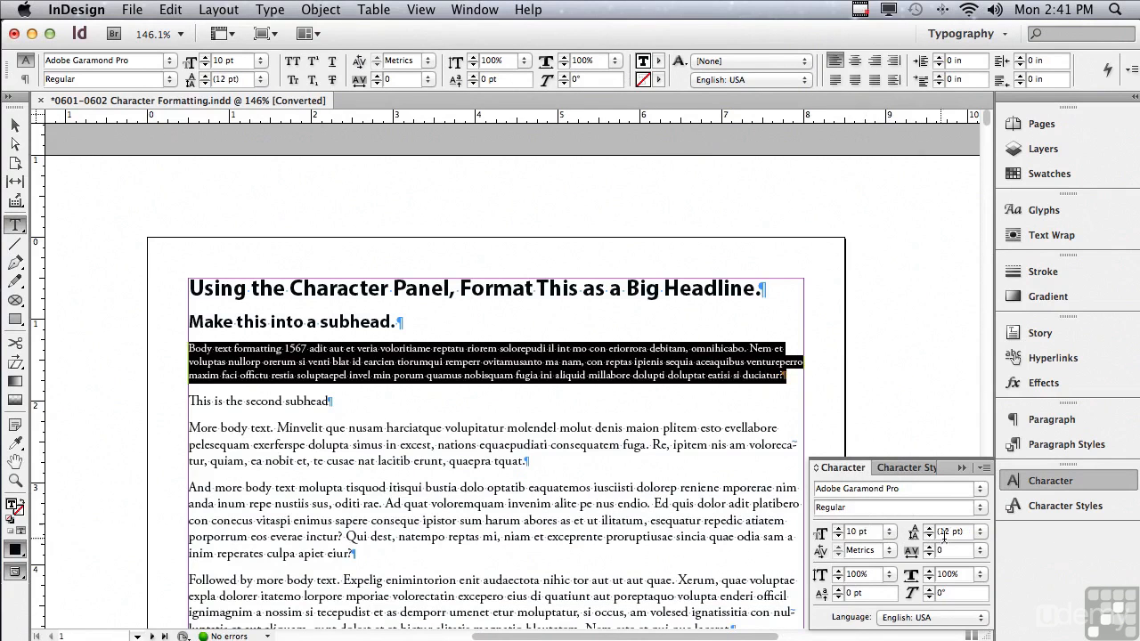
# Check the first body paragraph's leading options without changing them, and increase its font size to 11 pt
pyautogui.click(980, 532)
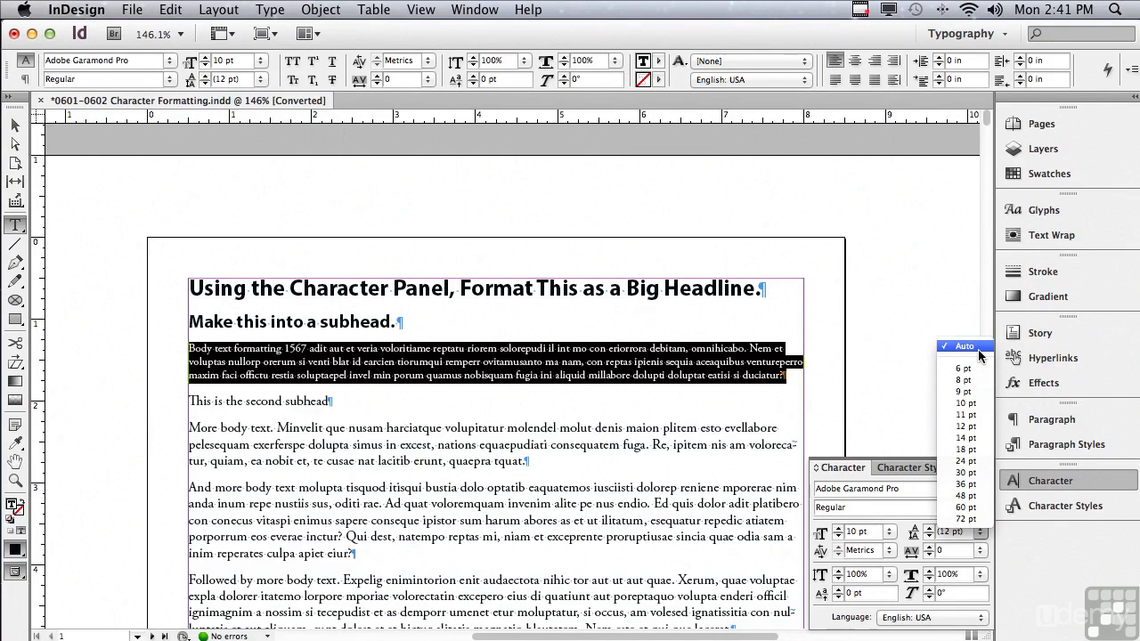
pyautogui.click(914, 353)
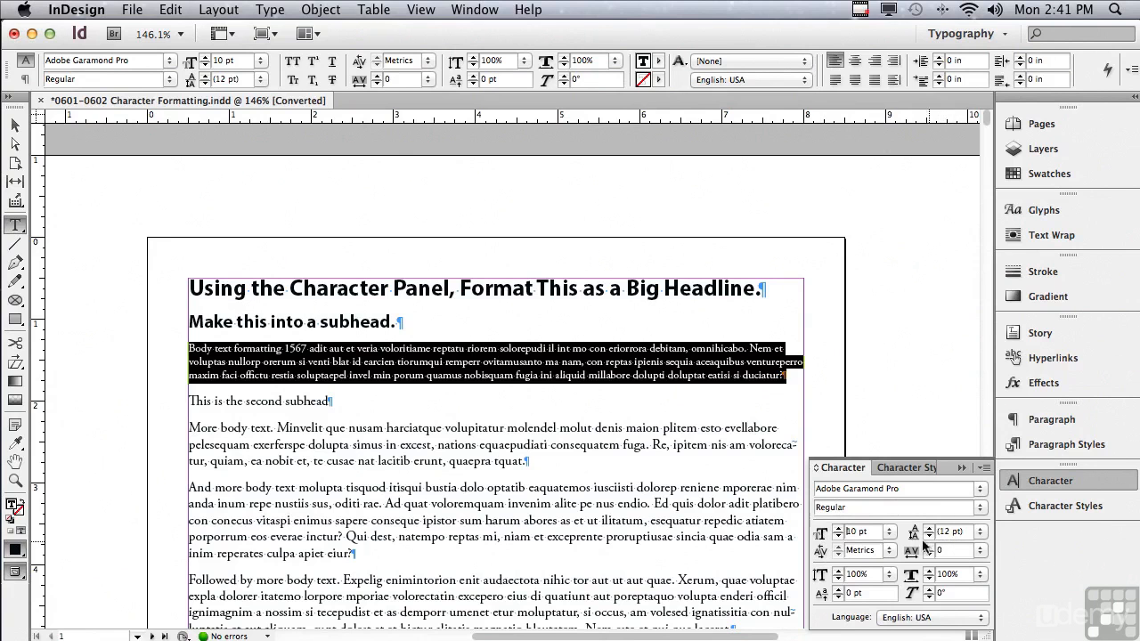
pyautogui.click(838, 528)
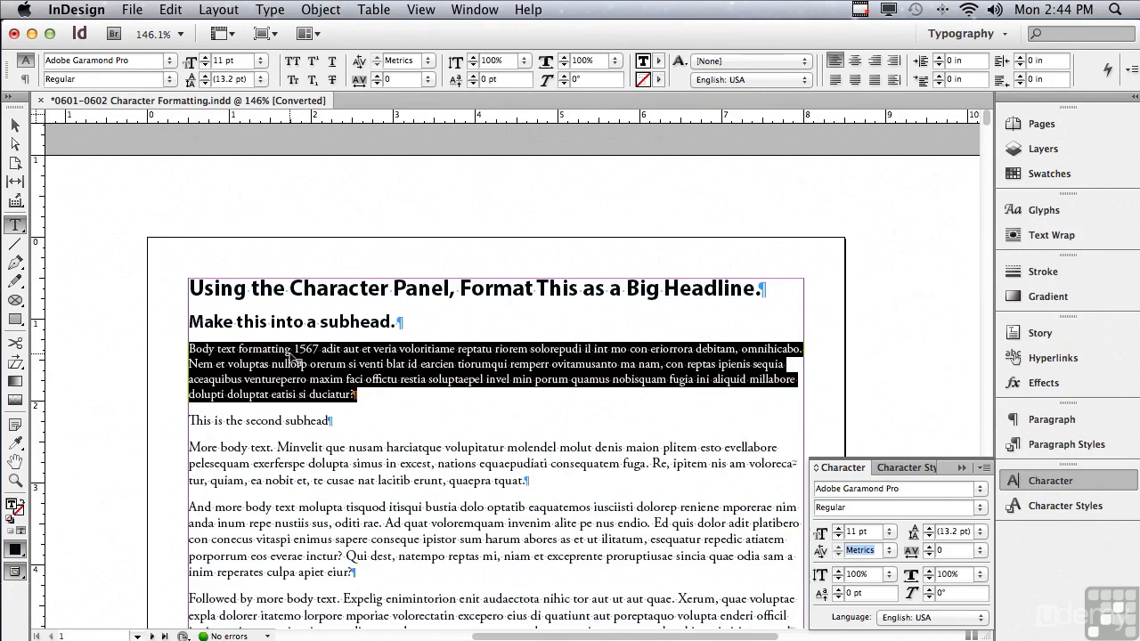
# Select only the initial M of the paragraph starting "More body text" and increase its font size to 19 pt
pyautogui.click(194, 349)
pyautogui.moveTo(196, 348); pyautogui.dragTo(177, 347)
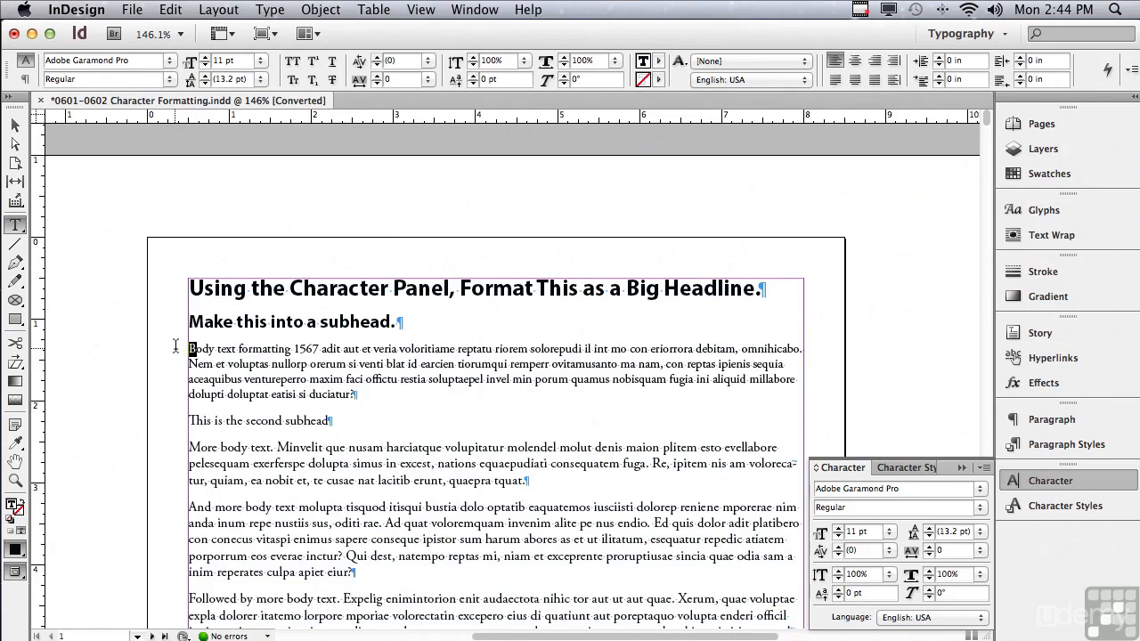
pyautogui.click(200, 447)
pyautogui.moveTo(201, 448); pyautogui.dragTo(162, 446)
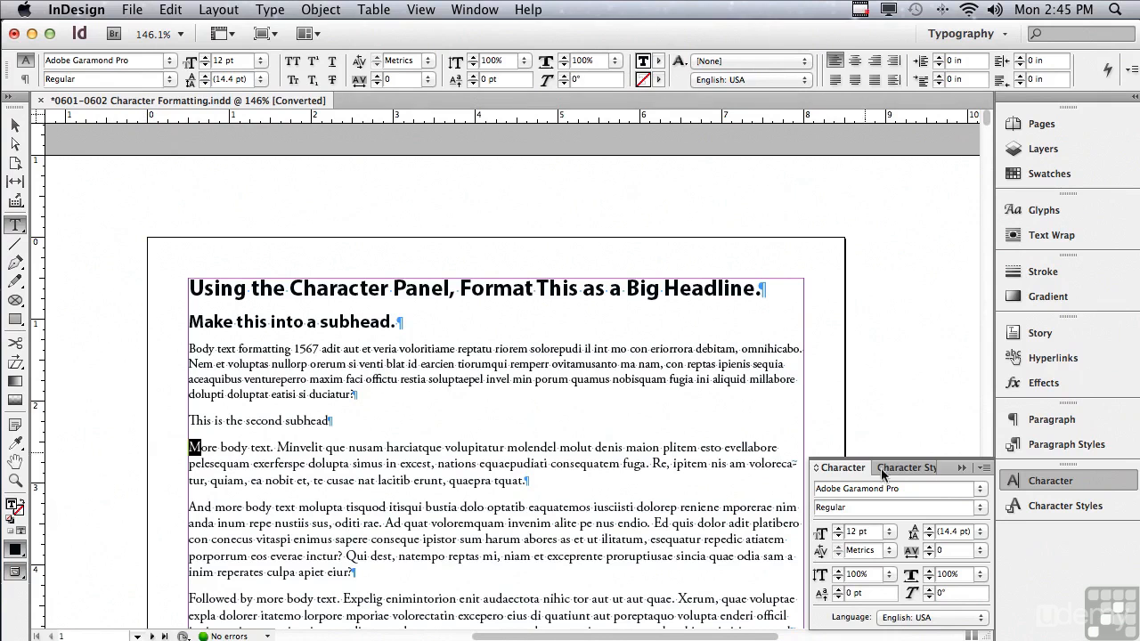
pyautogui.click(838, 529)
pyautogui.click(838, 529)
pyautogui.click(838, 528)
pyautogui.click(838, 528)
pyautogui.click(838, 528)
pyautogui.click(838, 528)
pyautogui.click(838, 529)
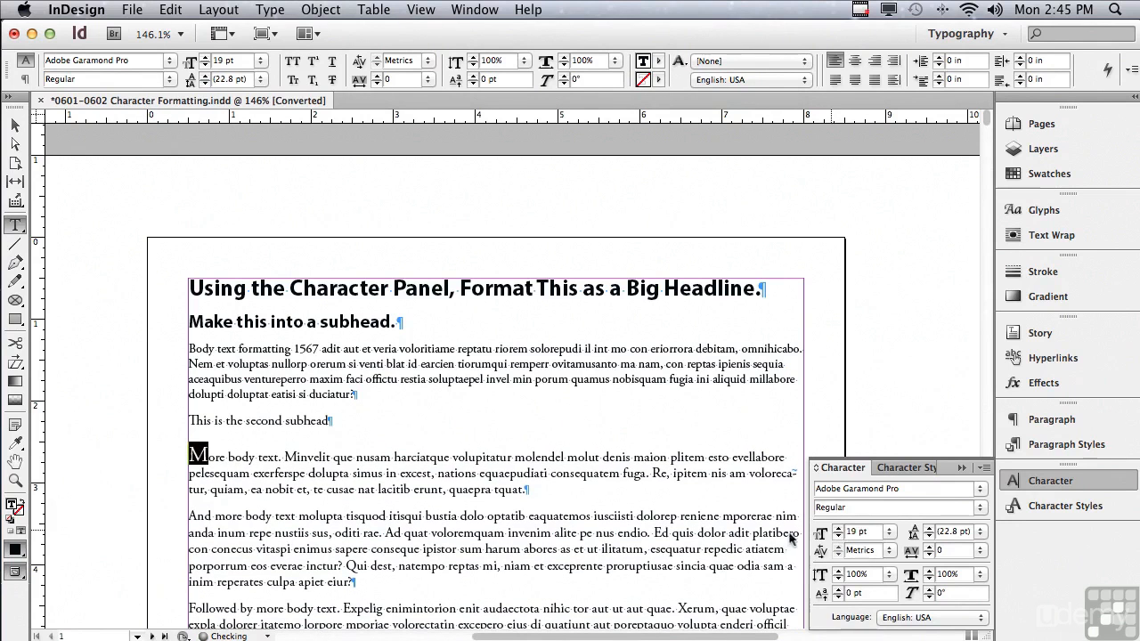
# Magnify the enlarged M of "More body text" and examine the kerning between it and the following o
pyautogui.click(190, 461)
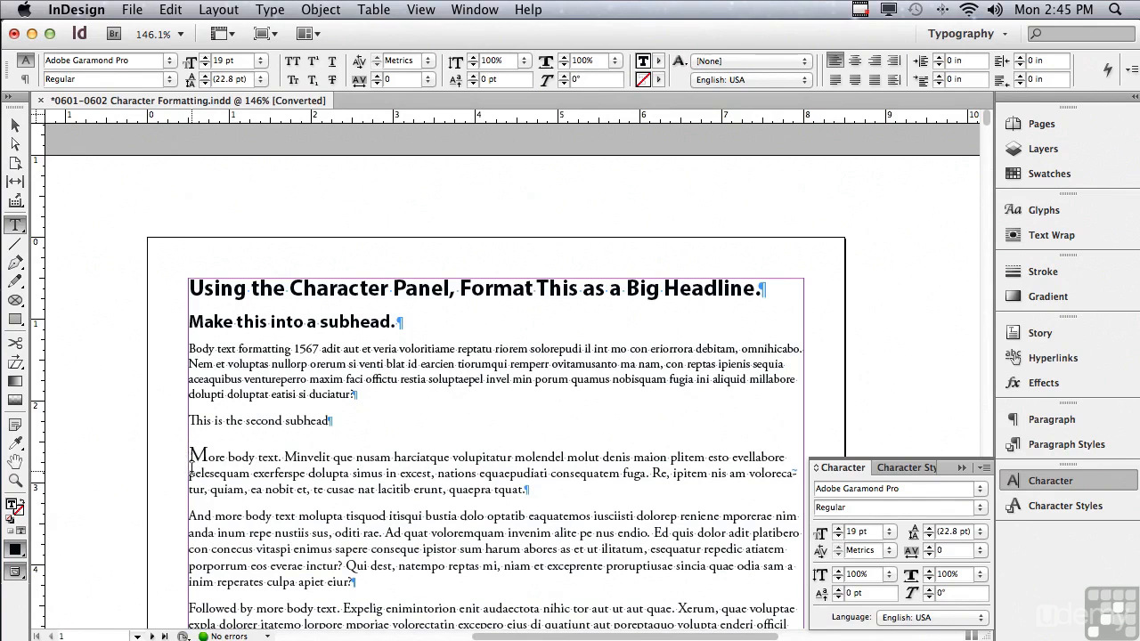
pyautogui.moveTo(207, 458); pyautogui.dragTo(258, 493)
pyautogui.click(13, 483)
pyautogui.click(15, 226)
pyautogui.click(381, 314)
pyautogui.click(341, 301)
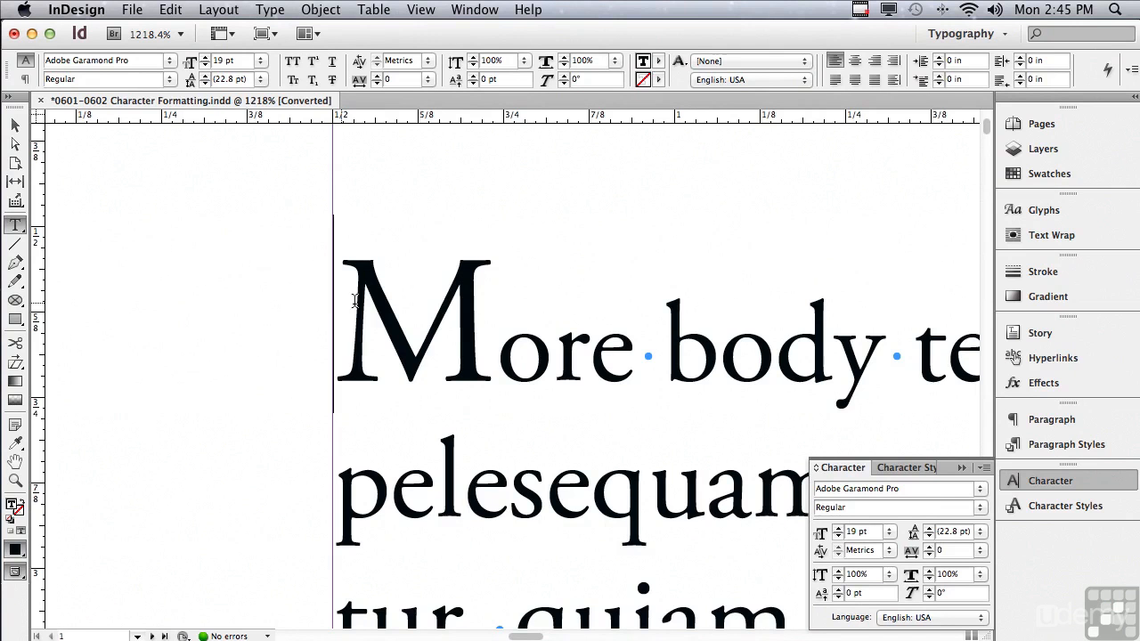
pyautogui.click(494, 345)
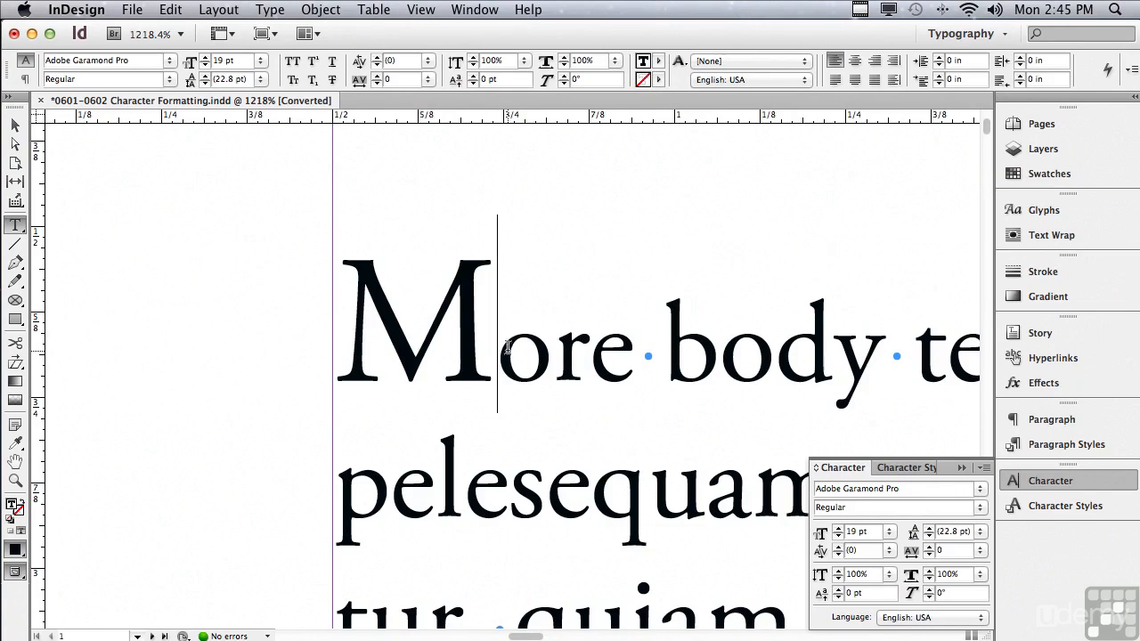
# Select the "More body text" paragraph, set its kerning to Optical and its font size to 12 pt
pyautogui.click(337, 336)
pyautogui.tripleClick(337, 336)
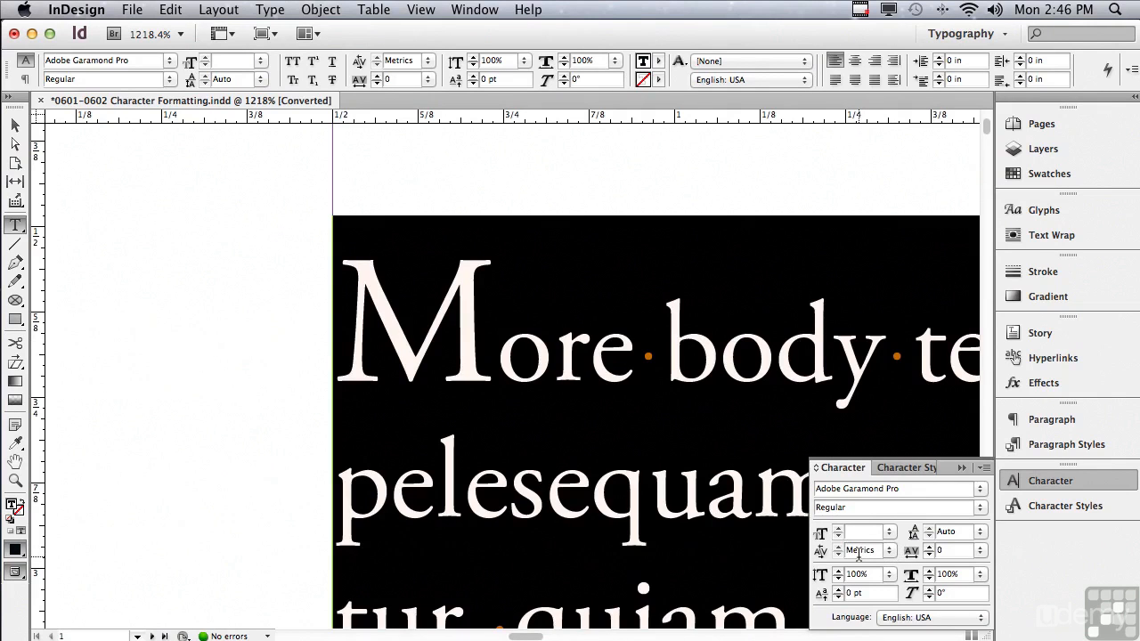
pyautogui.click(890, 550)
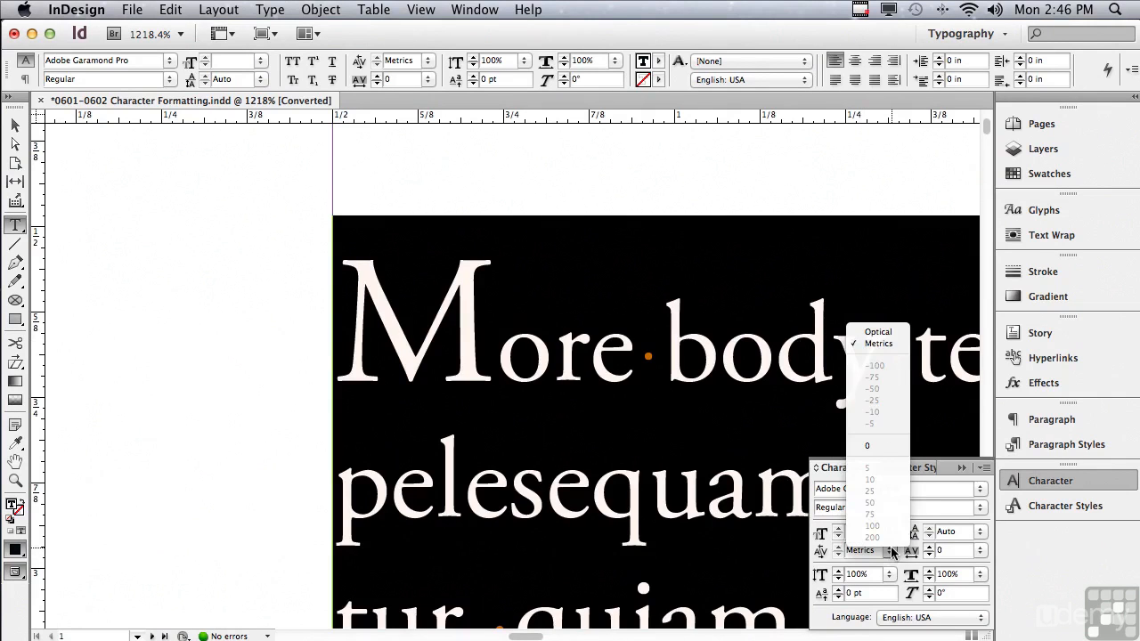
pyautogui.click(886, 333)
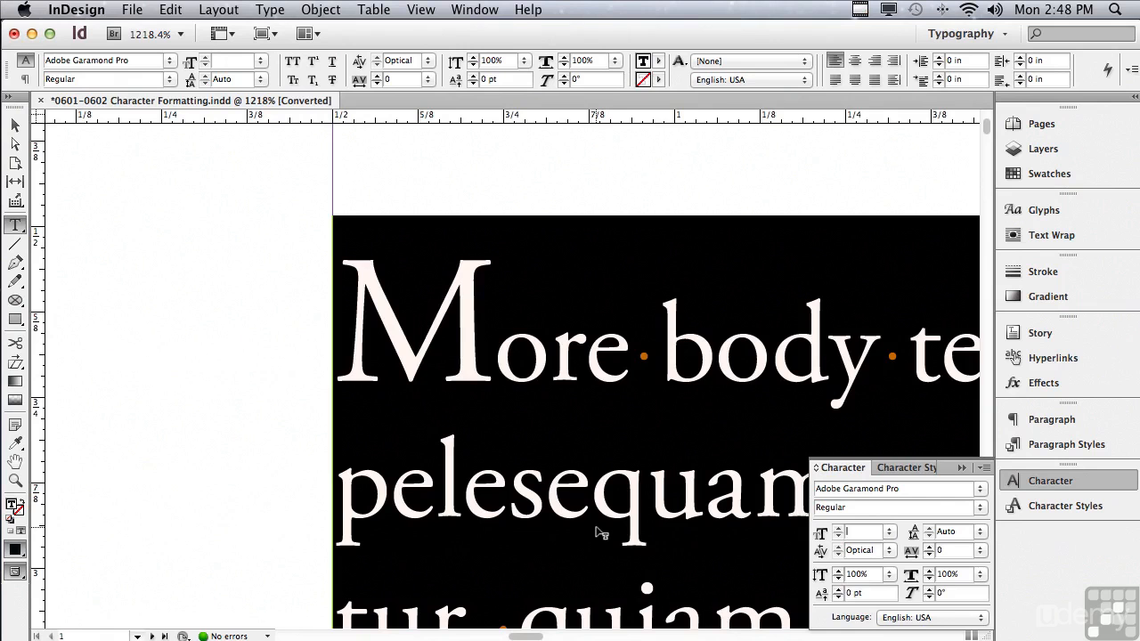
pyautogui.write('12')
pyautogui.press('Return')
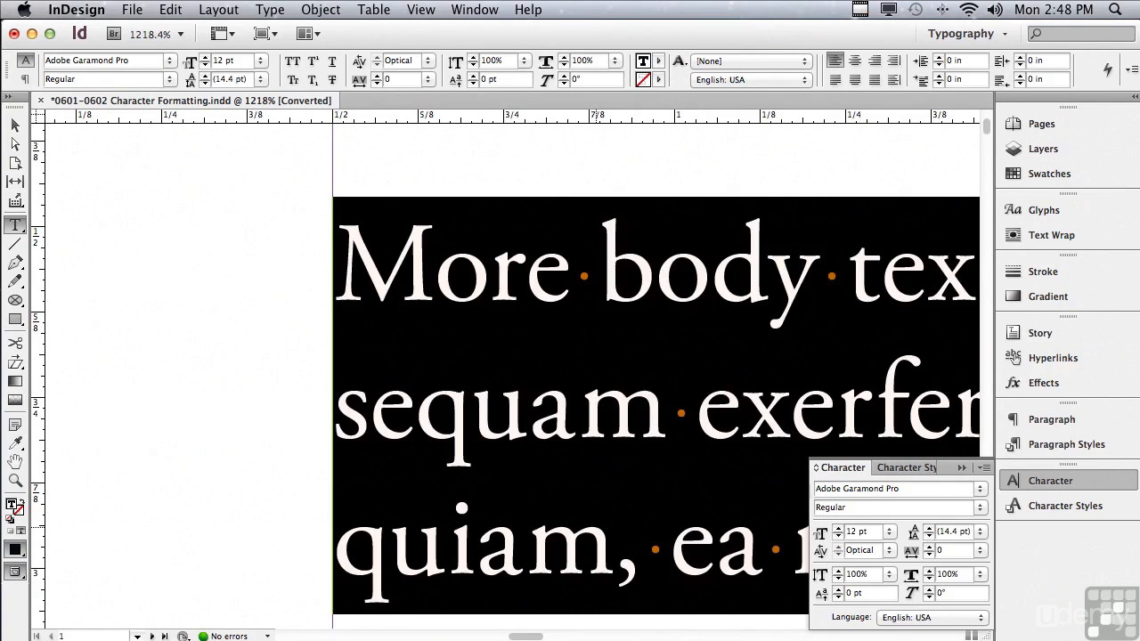